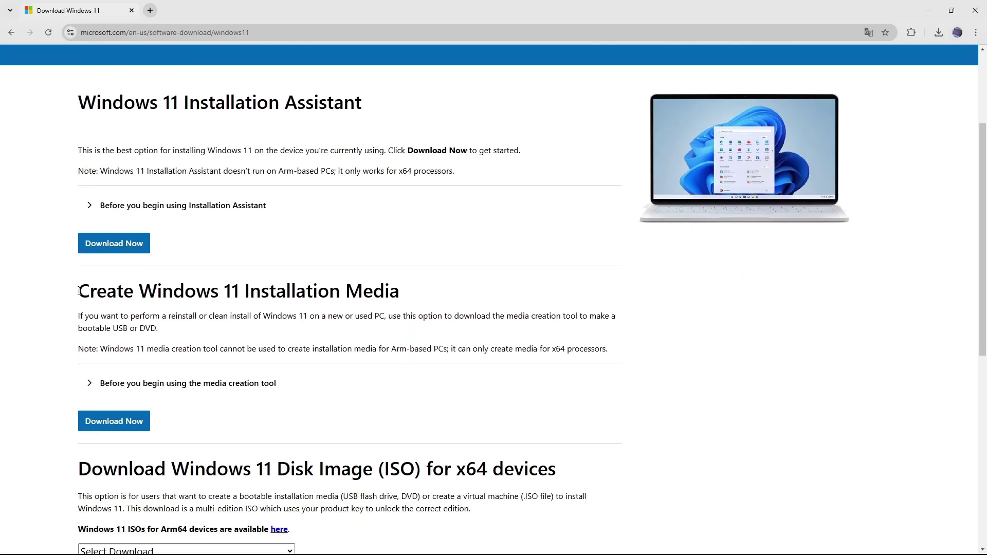
# Download the media creation tool from the Create Windows 11 Installation Media section
pyautogui.moveTo(79, 290); pyautogui.dragTo(419, 298)
pyautogui.click(419, 298)
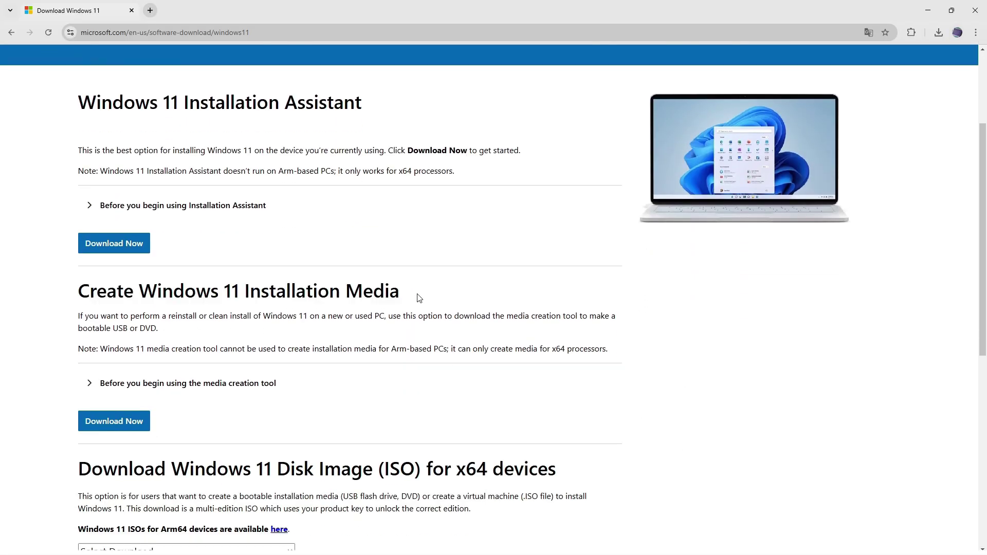
pyautogui.click(113, 426)
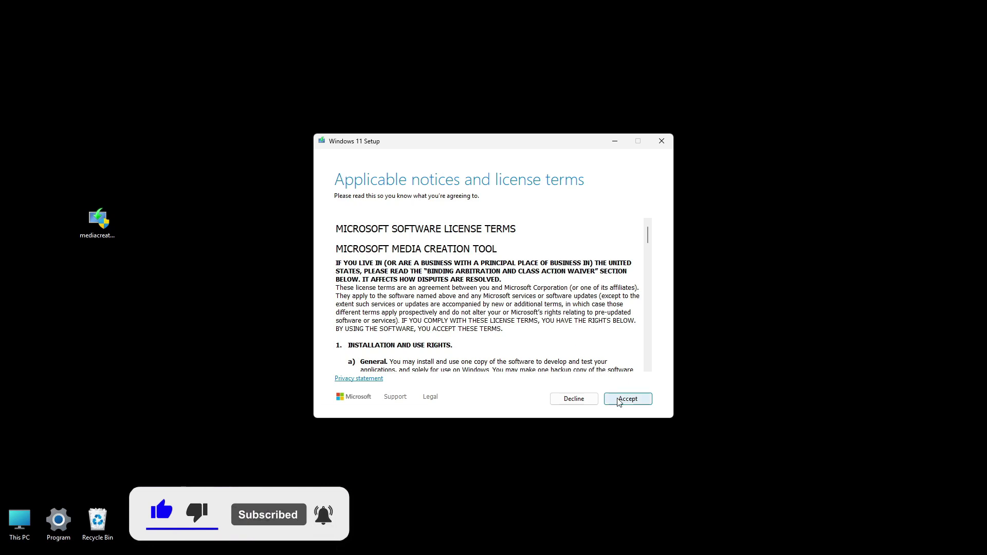
# Accept the license and keep English (United States) with recommended options turned off
pyautogui.click(621, 399)
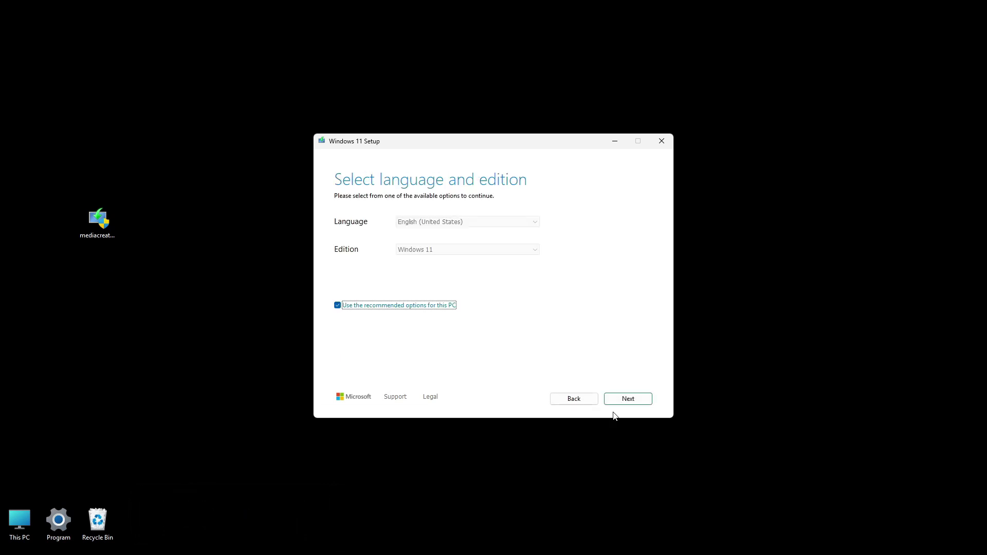
pyautogui.click(337, 306)
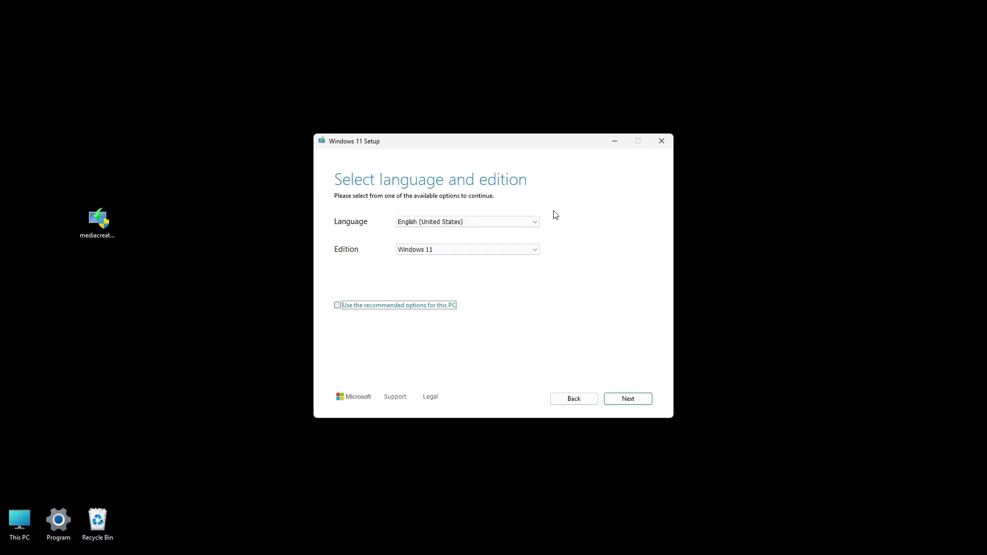
pyautogui.click(532, 223)
pyautogui.click(532, 222)
pyautogui.click(611, 403)
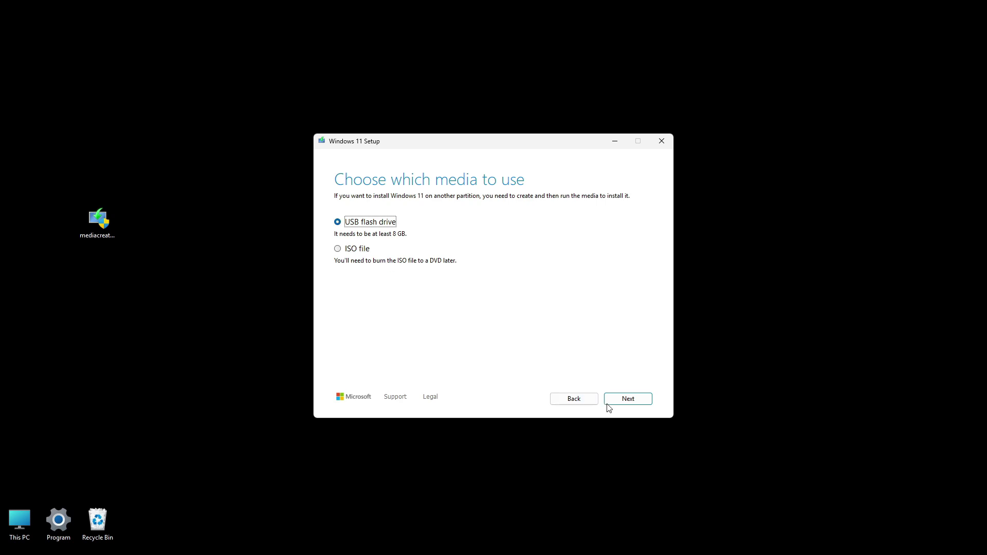
# Create the Windows 11 media on the D: USB flash drive and finish setup
pyautogui.click(611, 403)
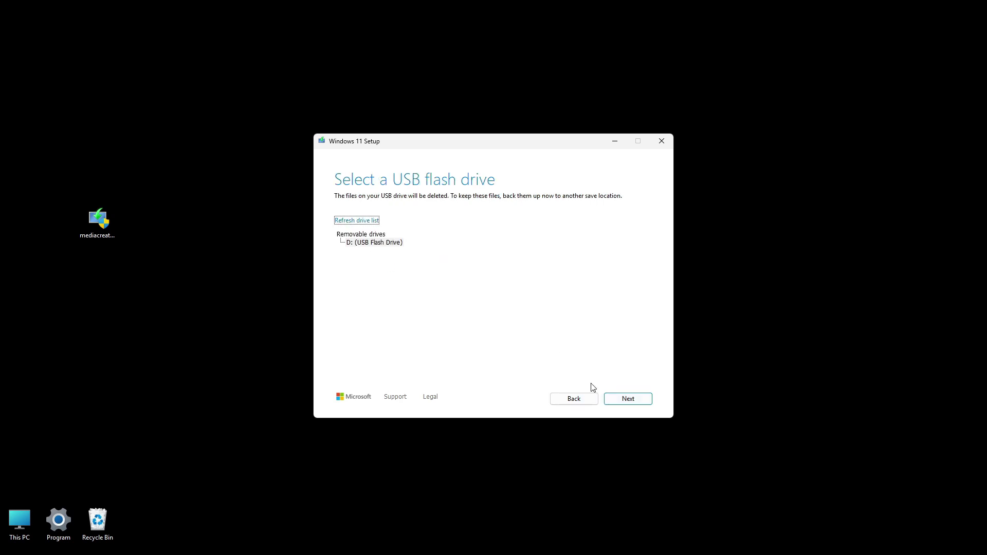
pyautogui.click(349, 225)
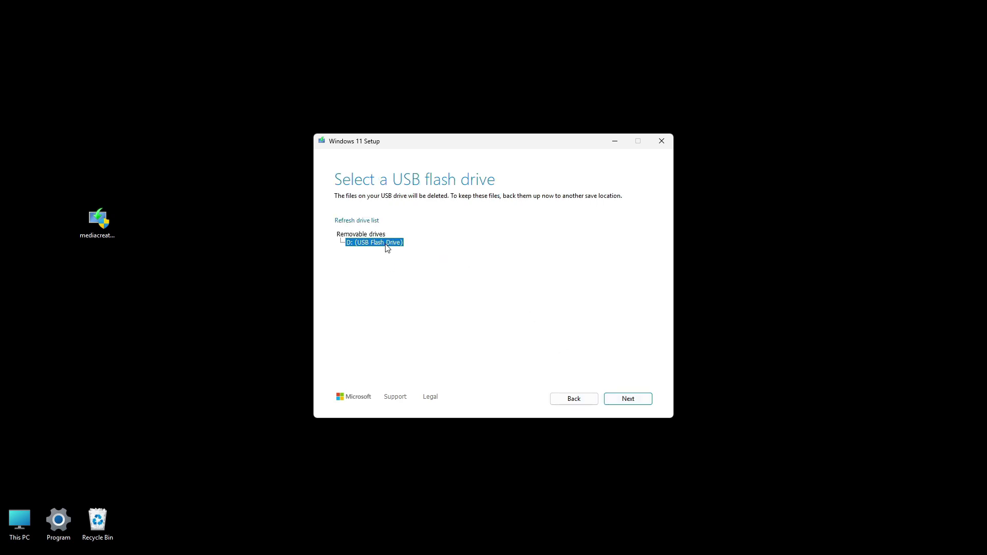
pyautogui.click(614, 405)
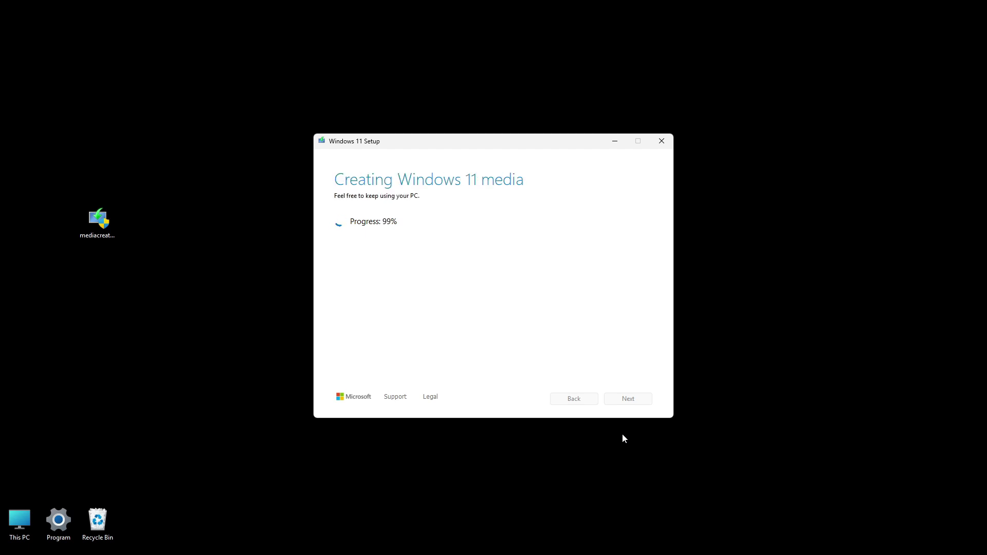
pyautogui.click(628, 399)
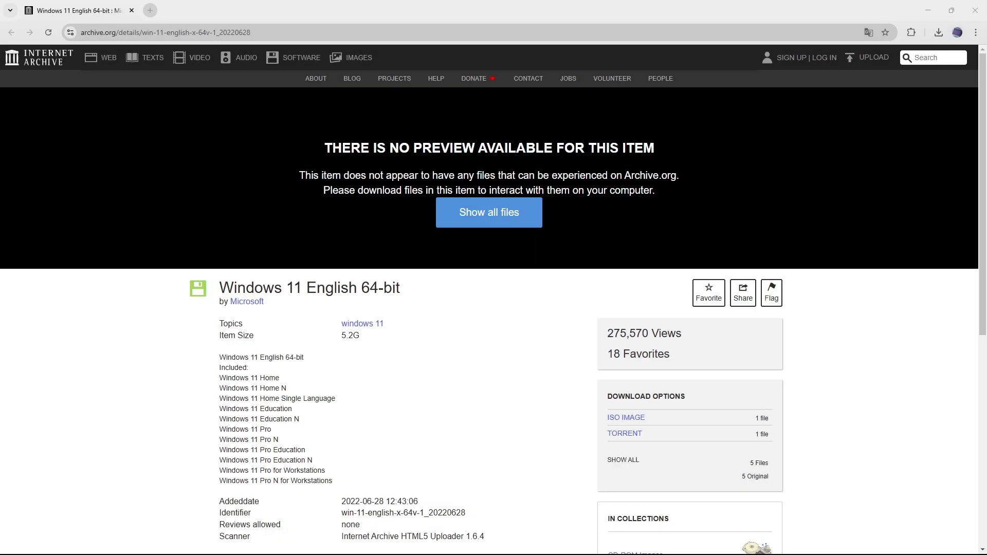
# Select the archive.org page address and download the ISO image
pyautogui.click(258, 31)
pyautogui.moveTo(312, 33); pyautogui.dragTo(97, 34)
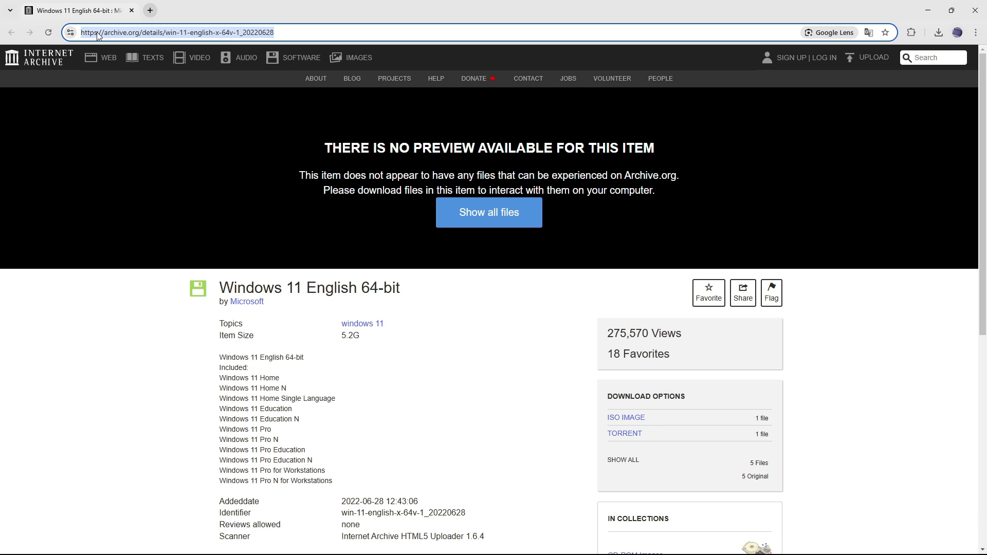
pyautogui.click(632, 425)
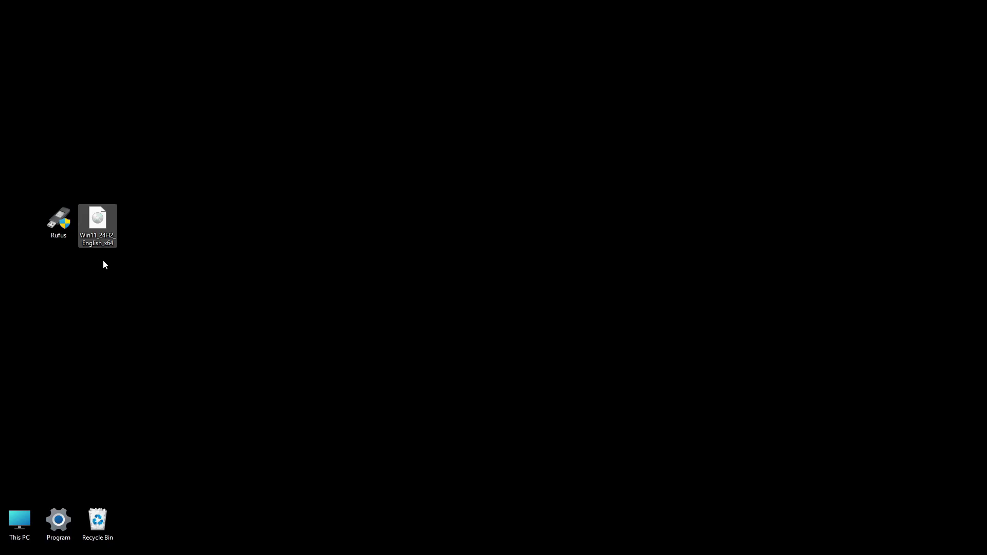
# Launch Rufus on the 16 GB drive and load the Win11_24H2_English_x64 ISO
pyautogui.click(59, 230)
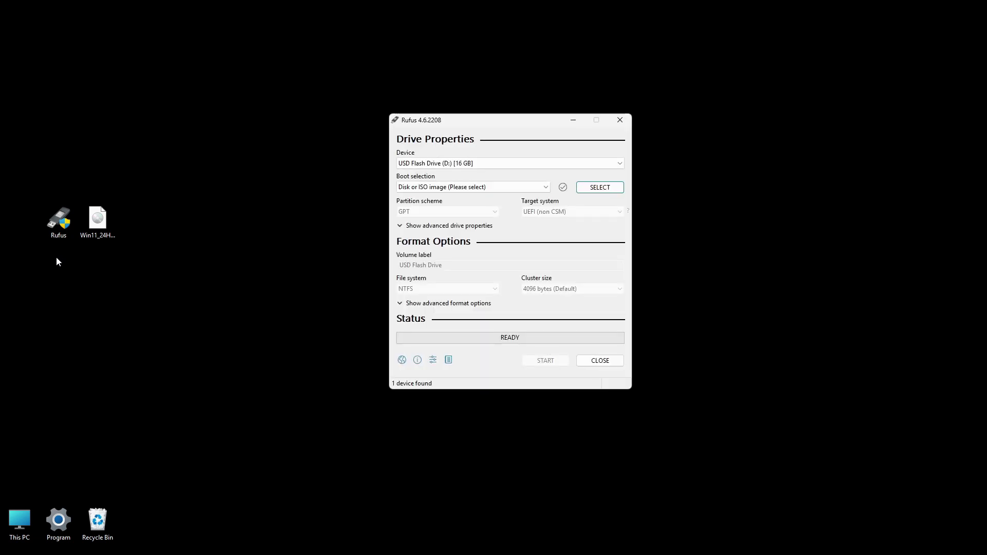
pyautogui.click(582, 163)
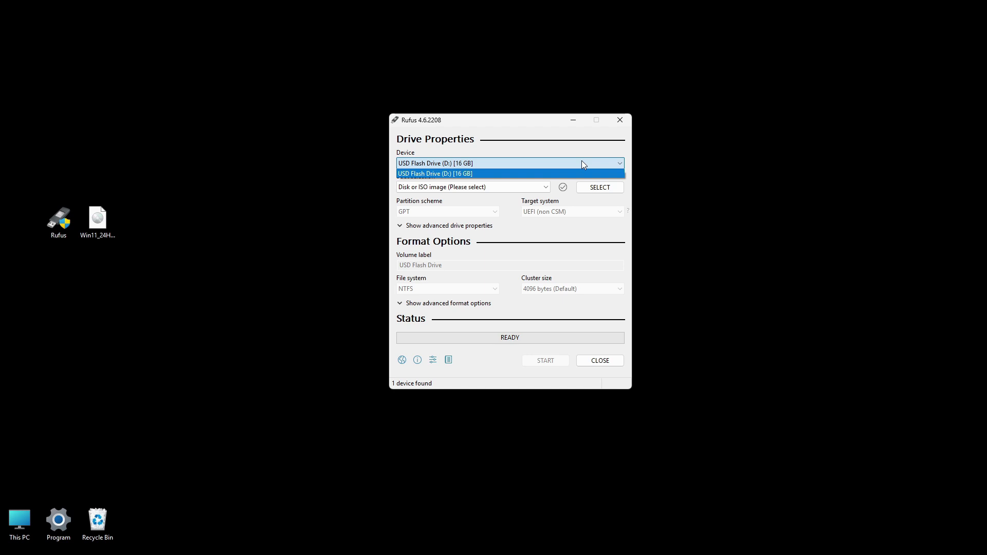
pyautogui.click(462, 177)
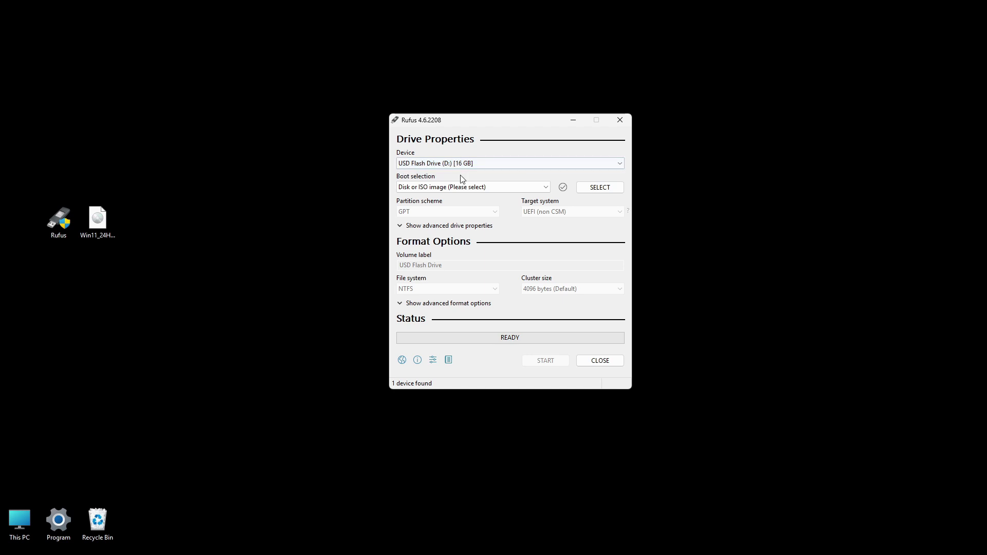
pyautogui.click(540, 189)
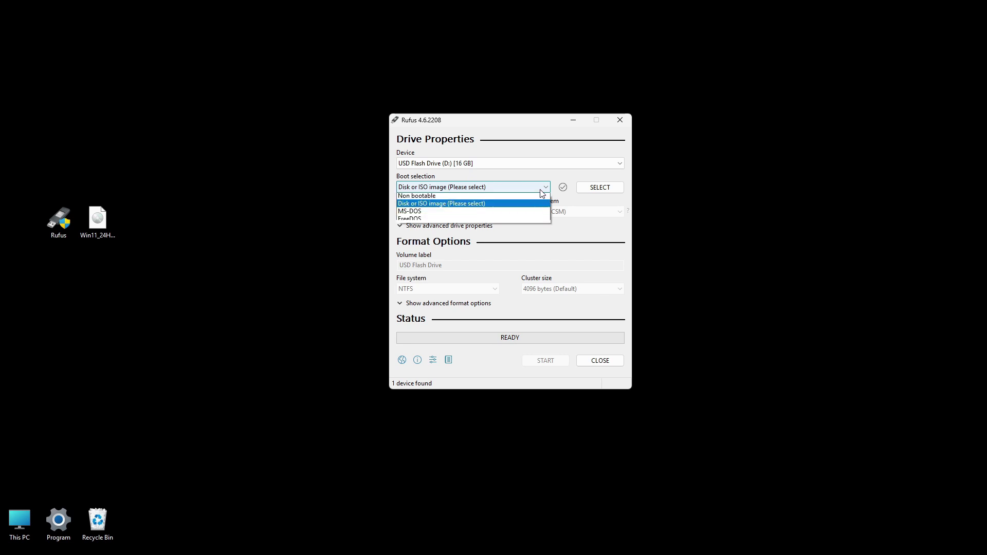
pyautogui.click(486, 206)
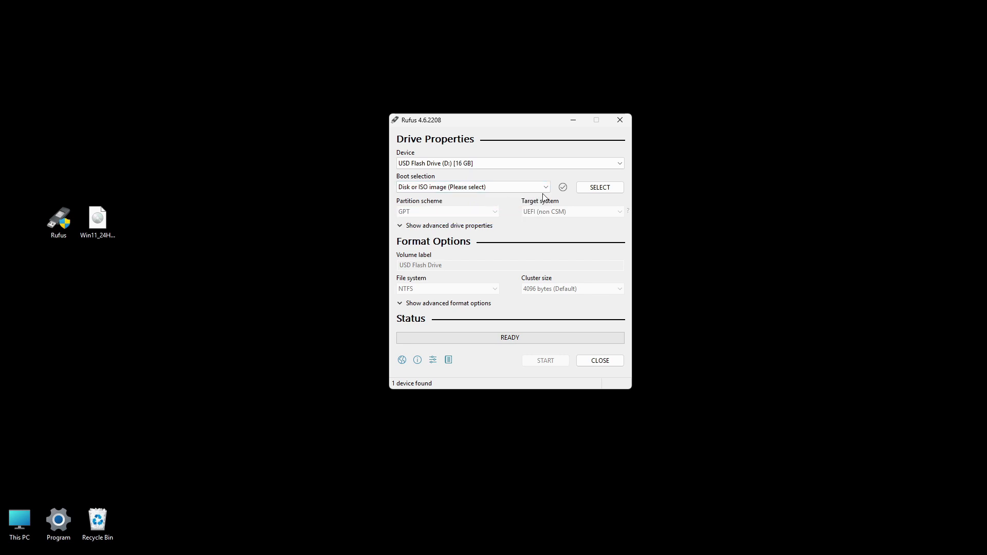
pyautogui.click(600, 190)
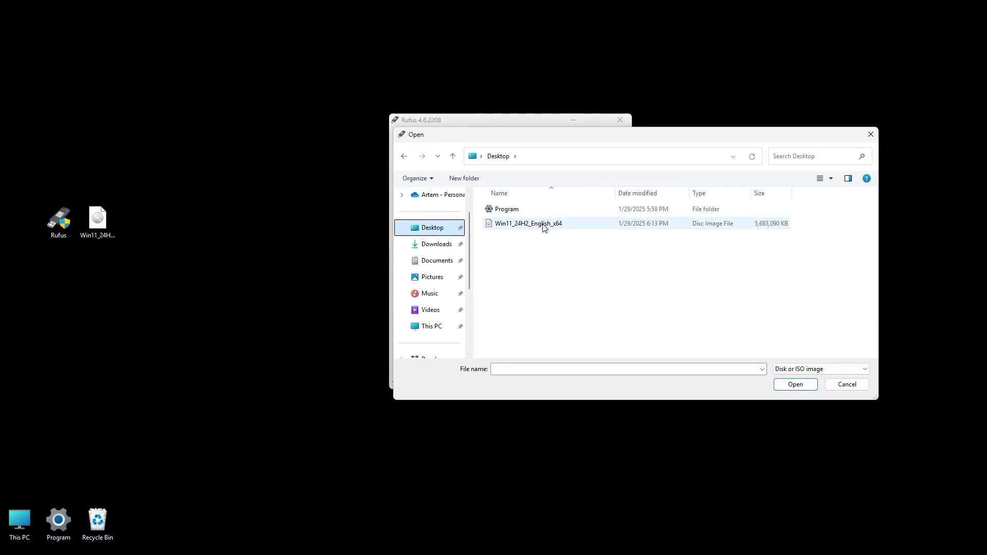
pyautogui.click(542, 226)
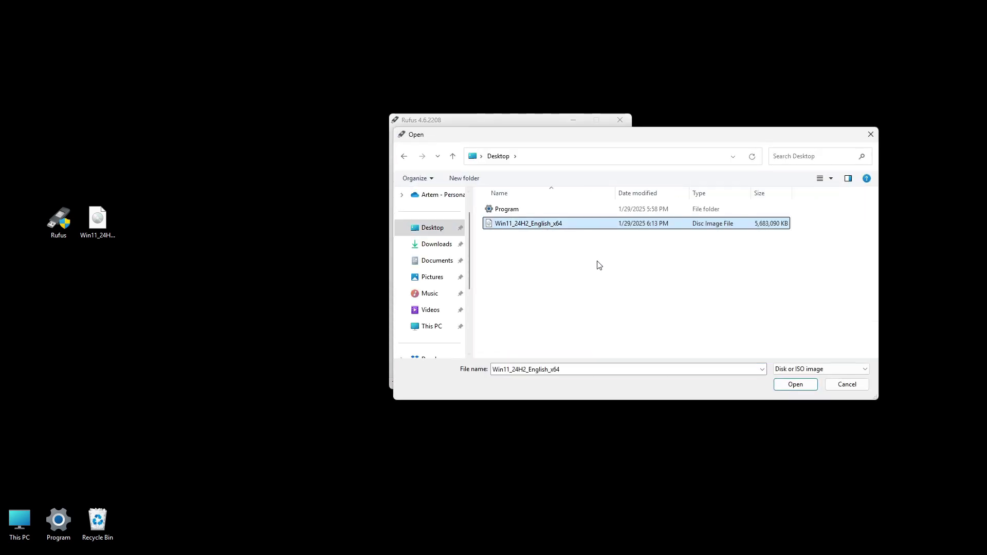
pyautogui.click(796, 385)
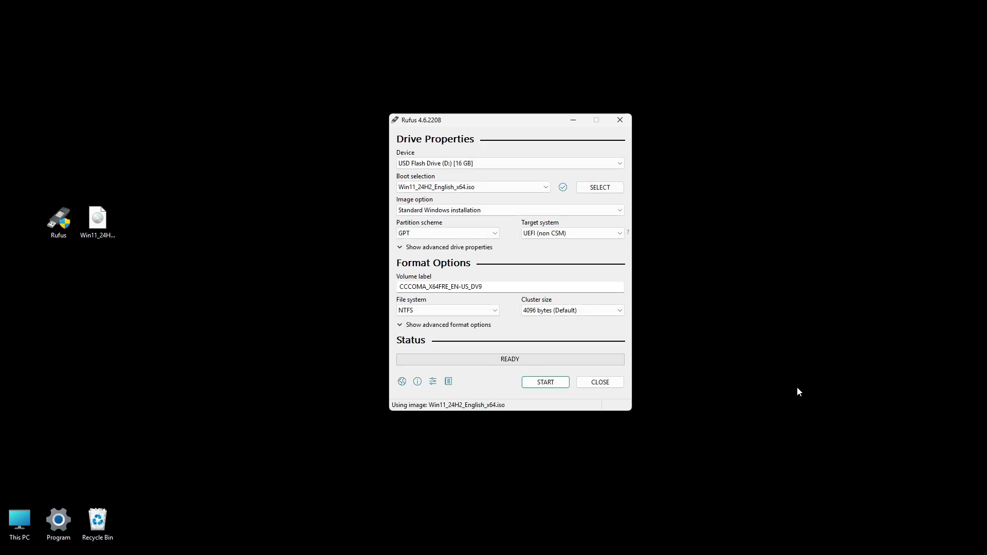
# Keep GPT partition scheme, UEFI (non CSM) target and NTFS file system
pyautogui.click(465, 235)
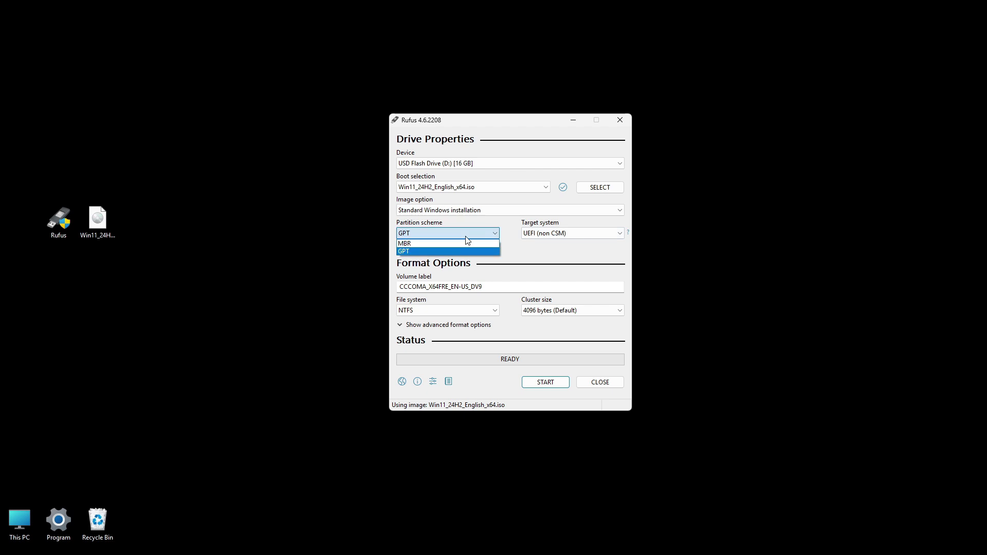
pyautogui.click(464, 252)
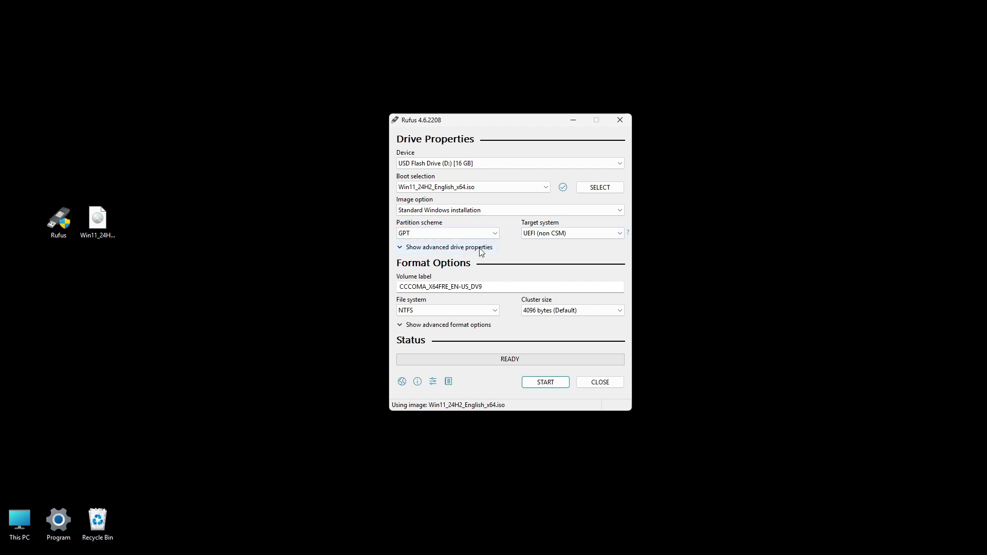
pyautogui.click(621, 234)
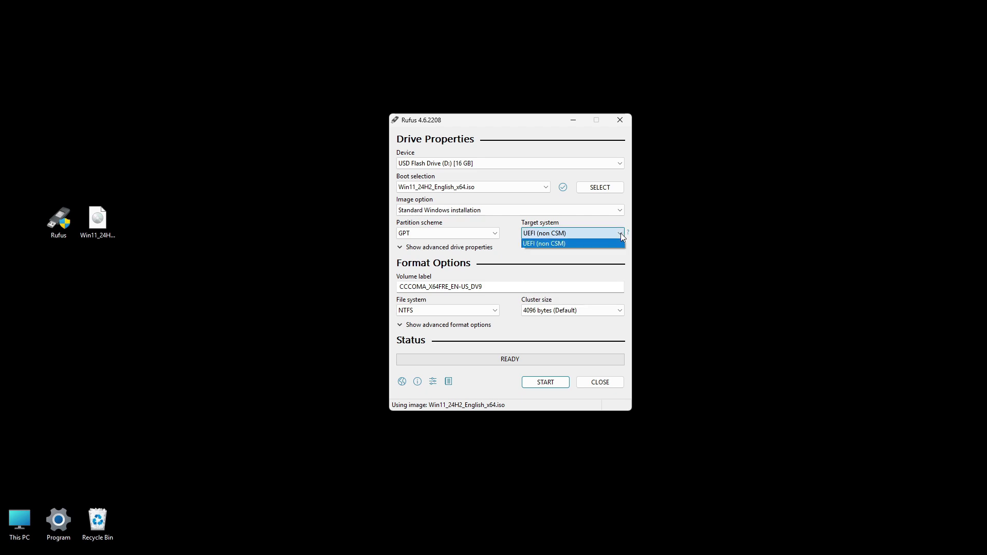
pyautogui.click(621, 242)
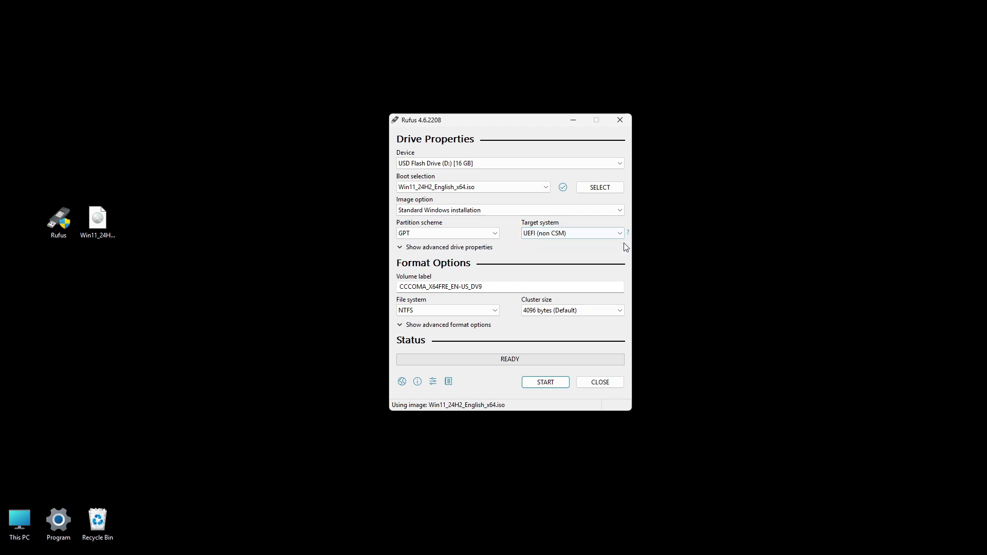
pyautogui.click(493, 312)
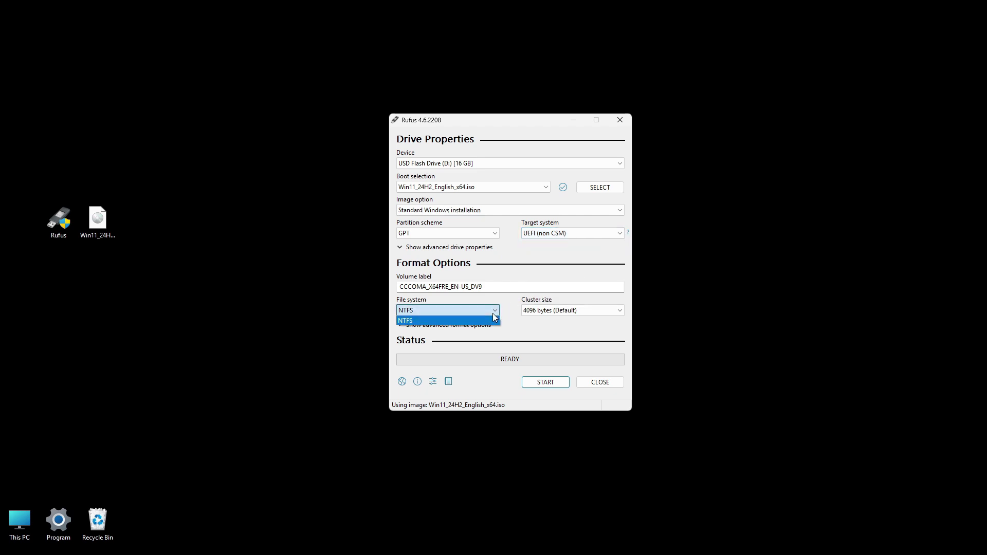
pyautogui.click(494, 316)
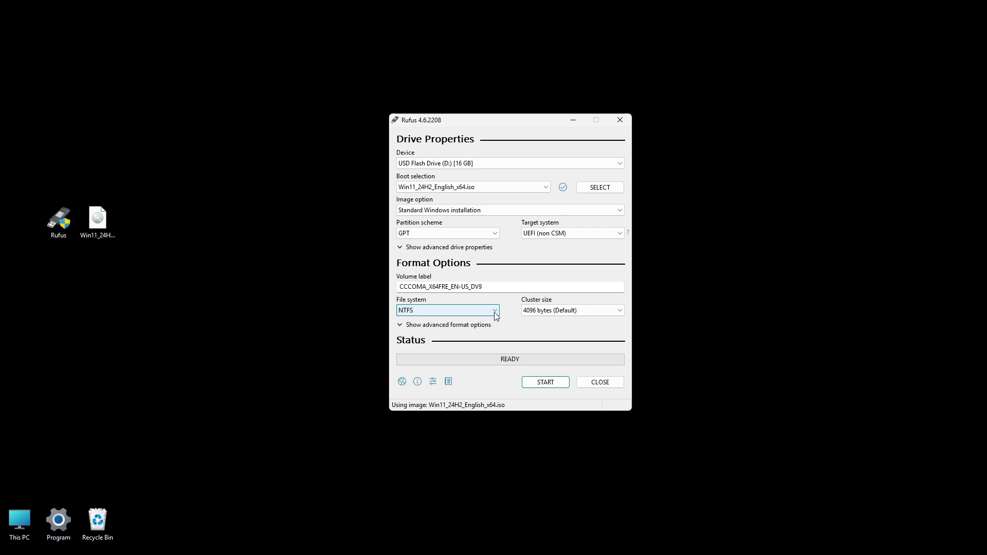
# Write the ISO to the USB drive without requirement removals, accepting erasure, then close Rufus
pyautogui.click(546, 382)
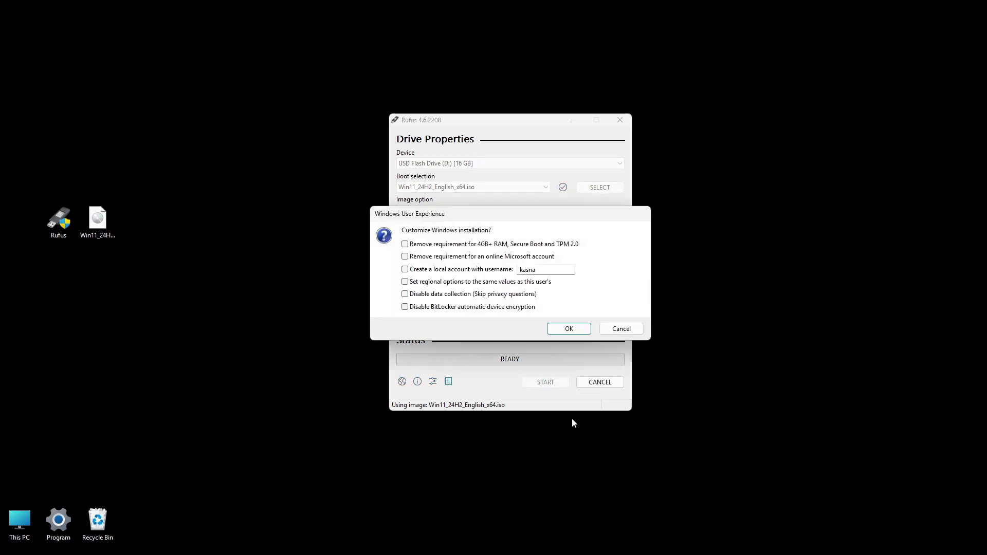
pyautogui.click(405, 244)
pyautogui.click(405, 257)
pyautogui.click(405, 256)
pyautogui.click(562, 333)
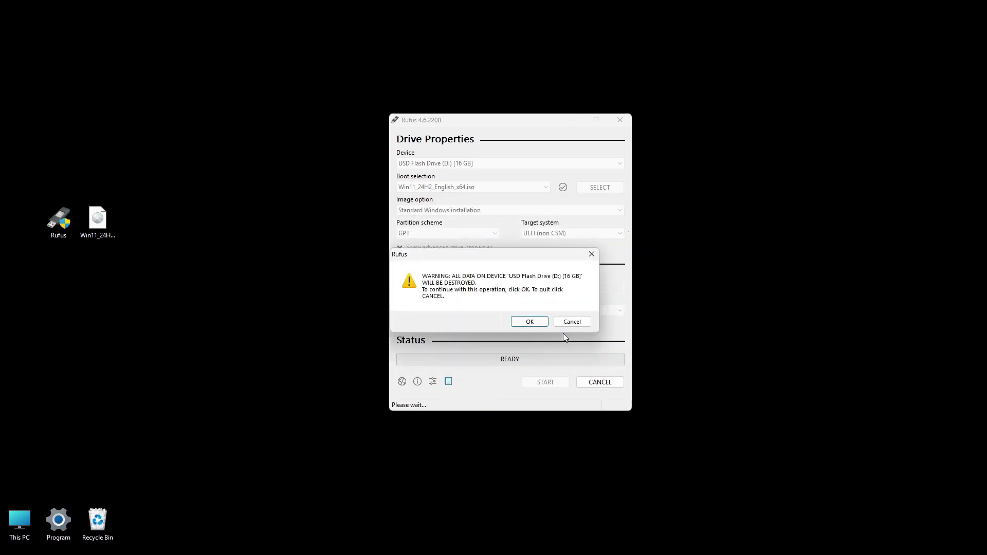
pyautogui.click(532, 325)
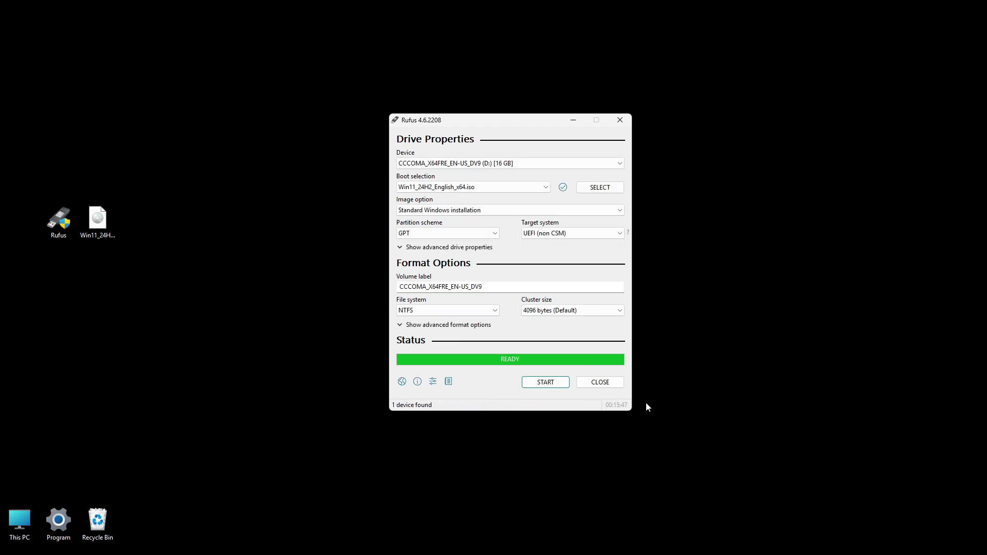
pyautogui.click(612, 388)
# Restart the laptop and pick the Kingston USB drive from the F12 boot menu
pyautogui.click(289, 543)
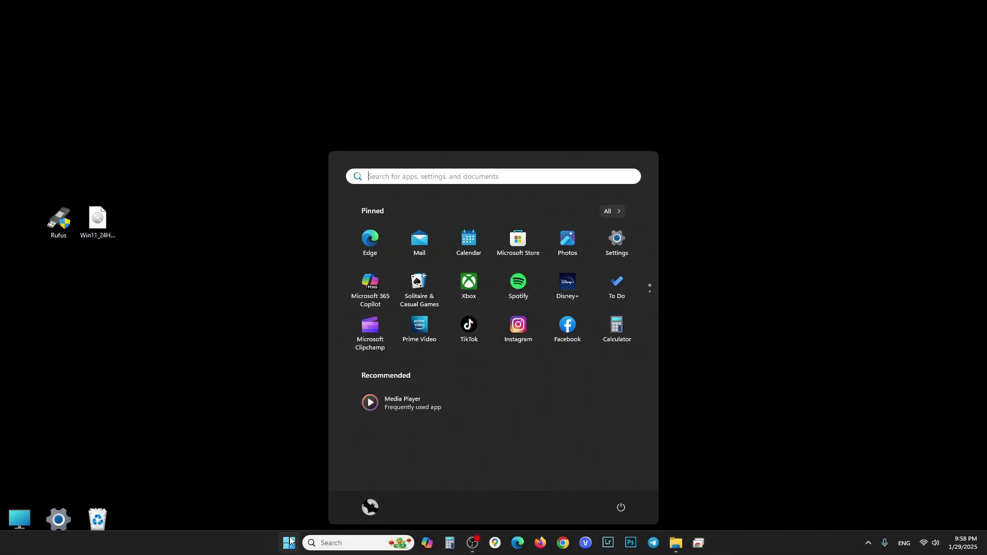
pyautogui.click(621, 507)
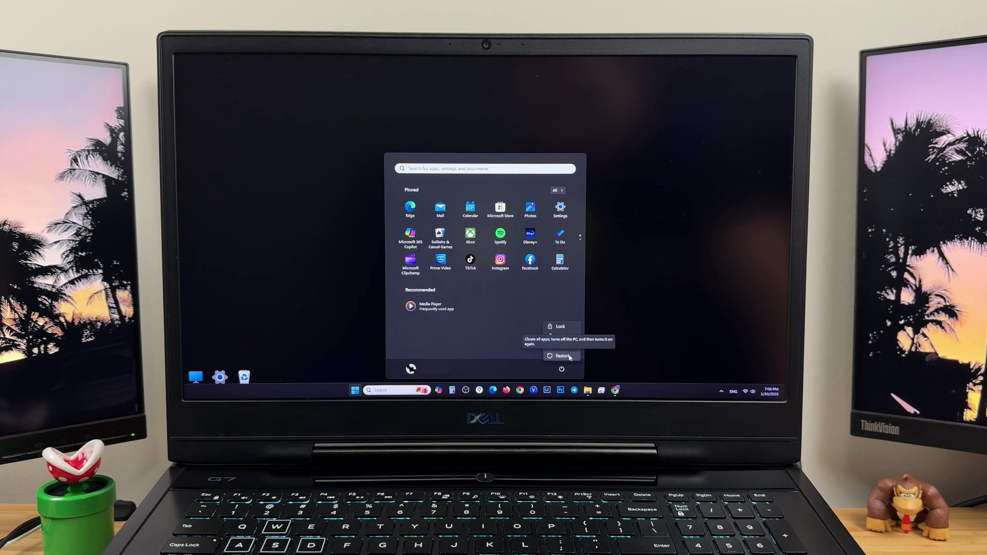
pyautogui.click(569, 358)
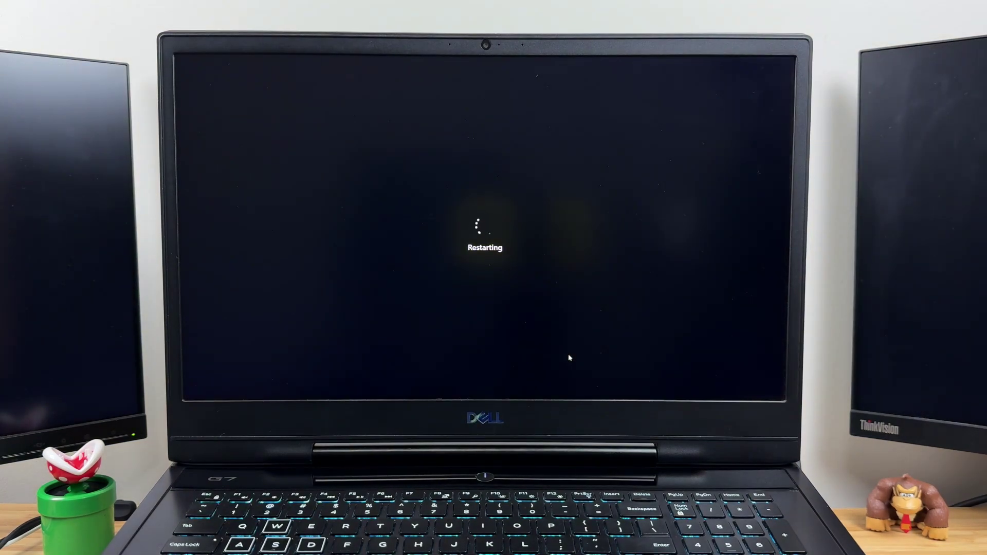
pyautogui.press('F12')
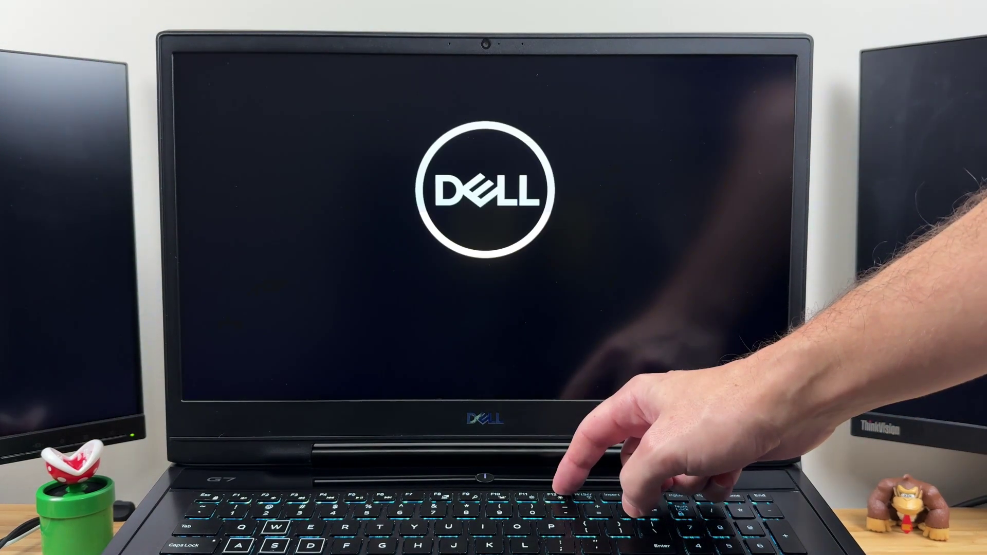
pyautogui.press('F12')
pyautogui.press('F12')
pyautogui.press('F12')
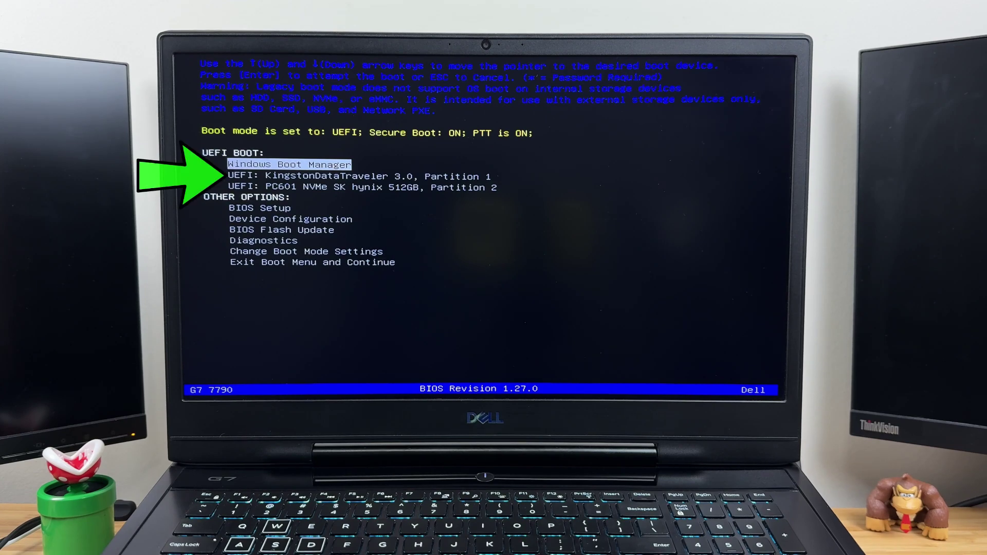
pyautogui.press('Down')
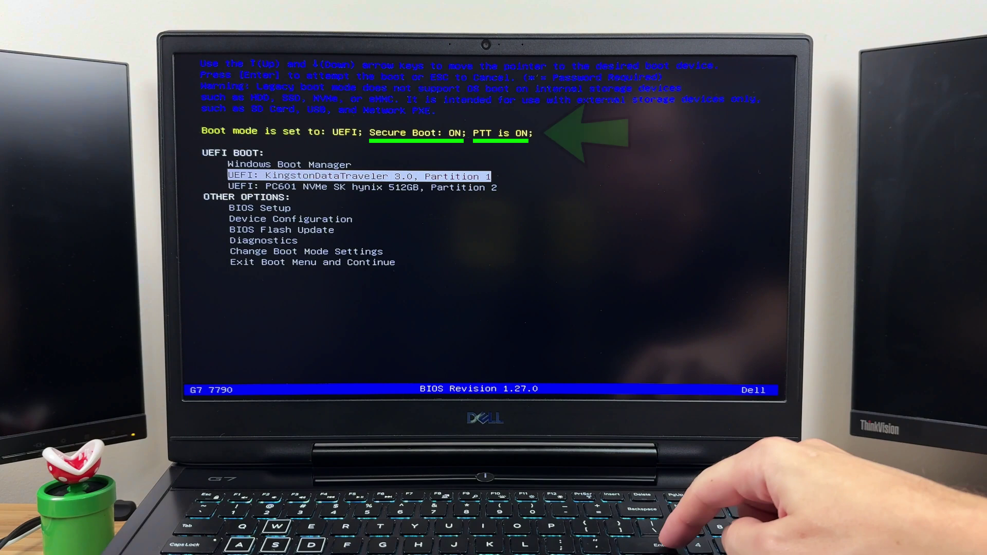
pyautogui.press('Return')
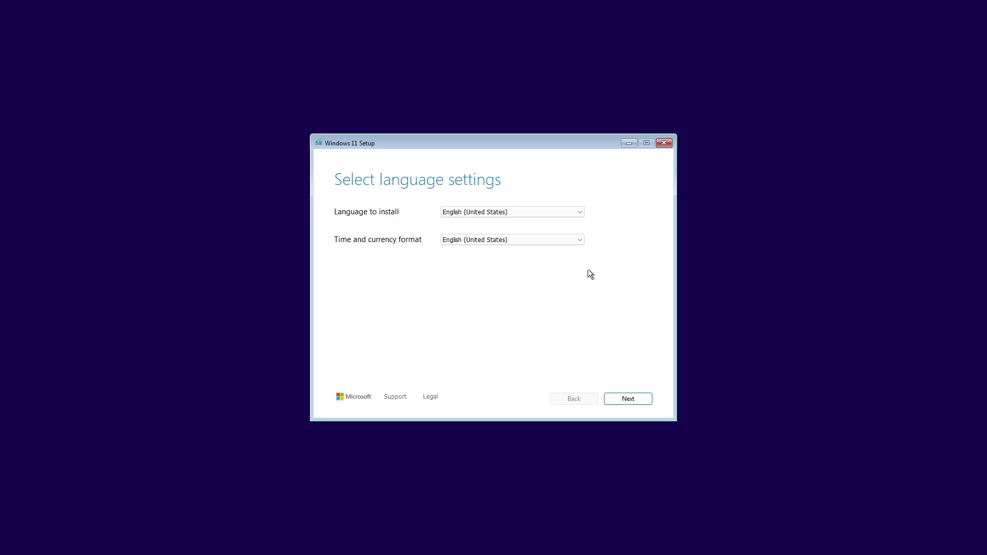
# Keep English (United States) formats and the US keyboard layout
pyautogui.click(579, 241)
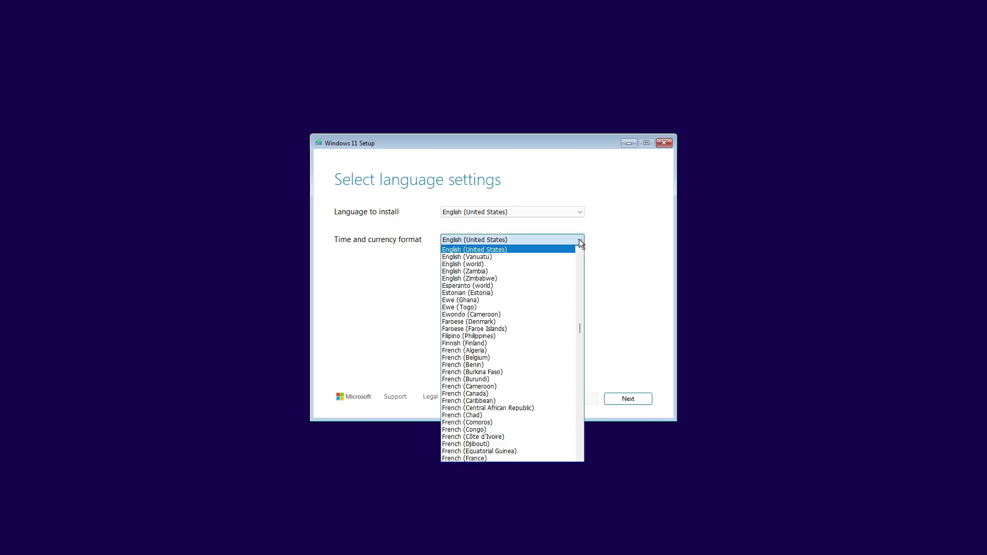
pyautogui.click(580, 241)
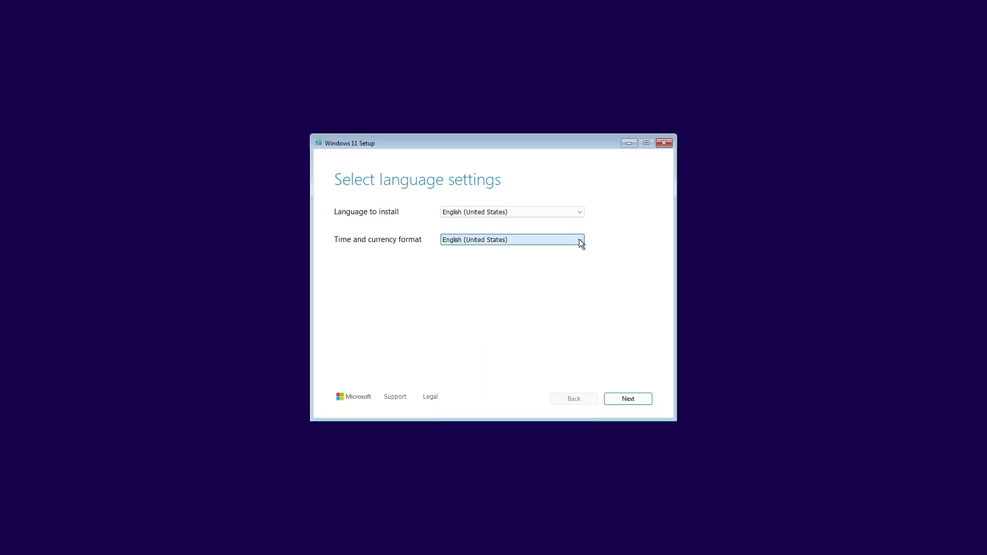
pyautogui.click(640, 403)
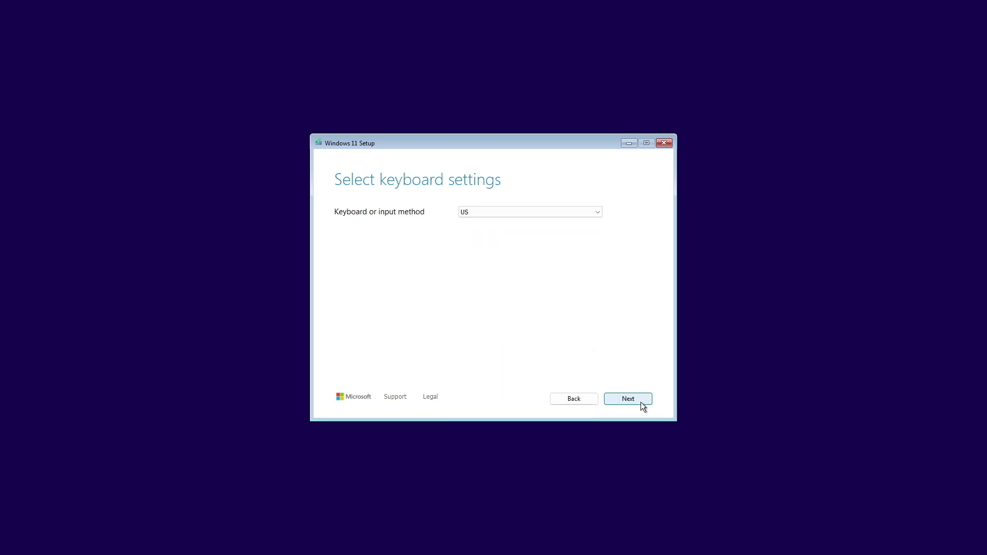
pyautogui.click(598, 212)
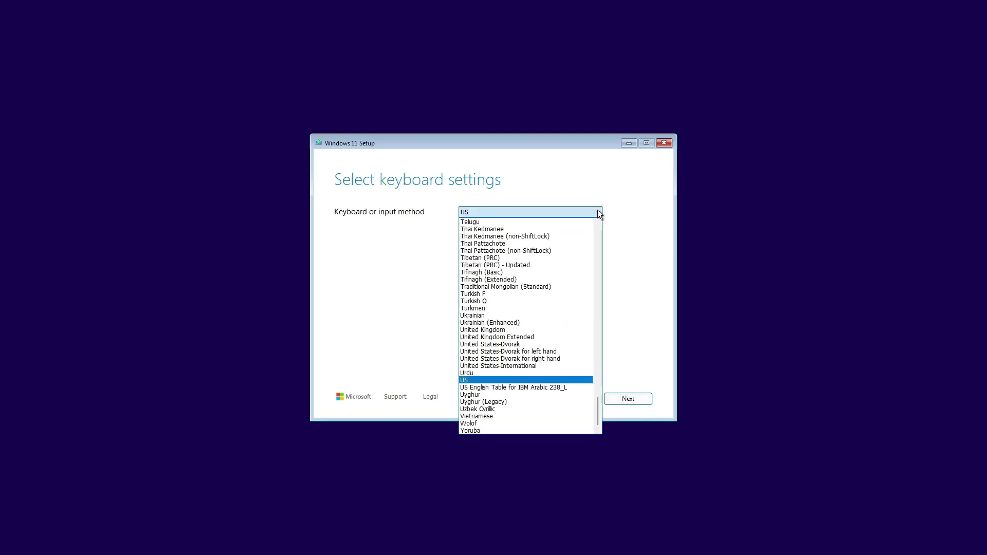
pyautogui.click(597, 210)
pyautogui.click(640, 398)
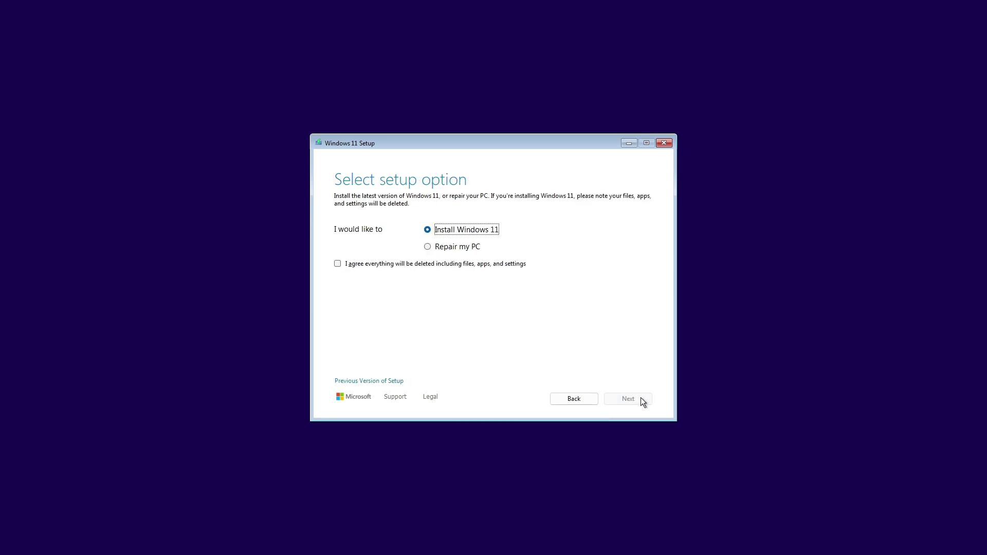
# Choose Install Windows 11, agree to delete everything, and skip the product key
pyautogui.click(357, 265)
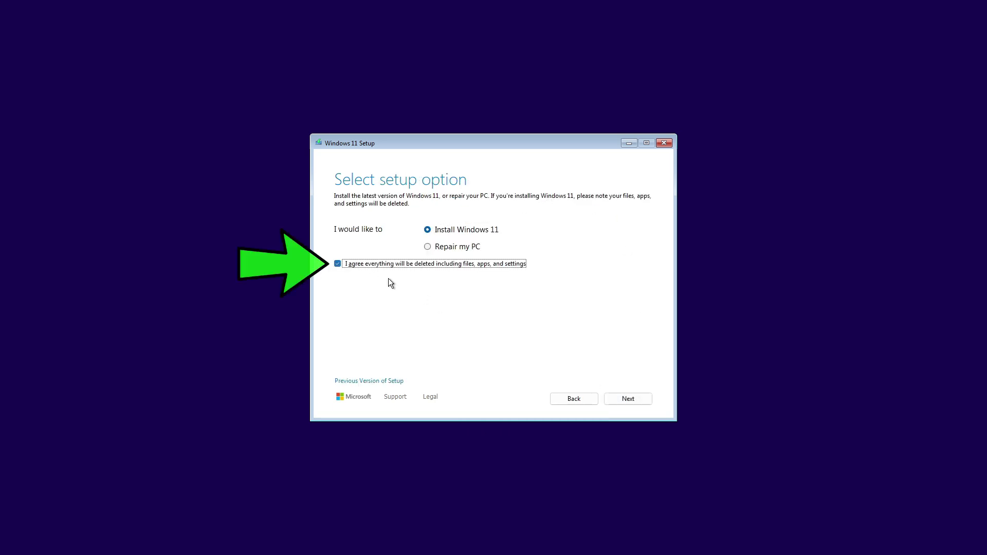
pyautogui.click(644, 402)
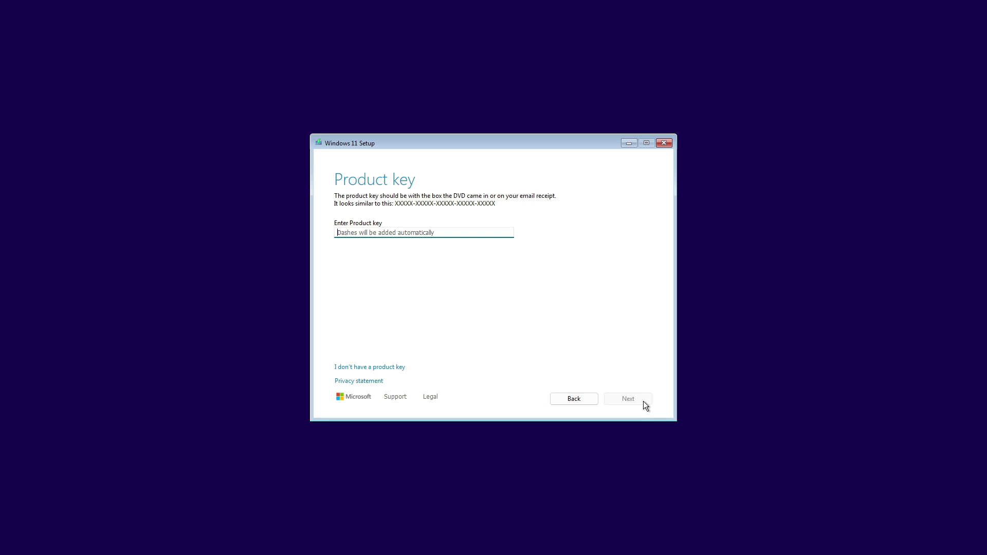
pyautogui.click(369, 369)
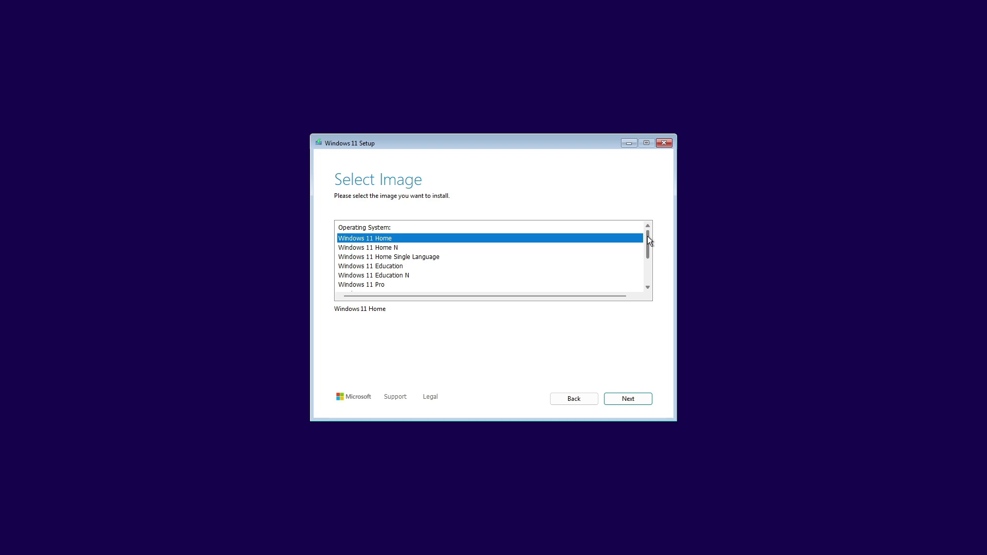
pyautogui.moveTo(647, 236)
pyautogui.mouseDown()
pyautogui.moveTo(647, 265)
pyautogui.moveTo(649, 233)
pyautogui.mouseUp()
# Pick Windows 11 Home Single Language rather than Pro and accept the license terms
pyautogui.click(400, 259)
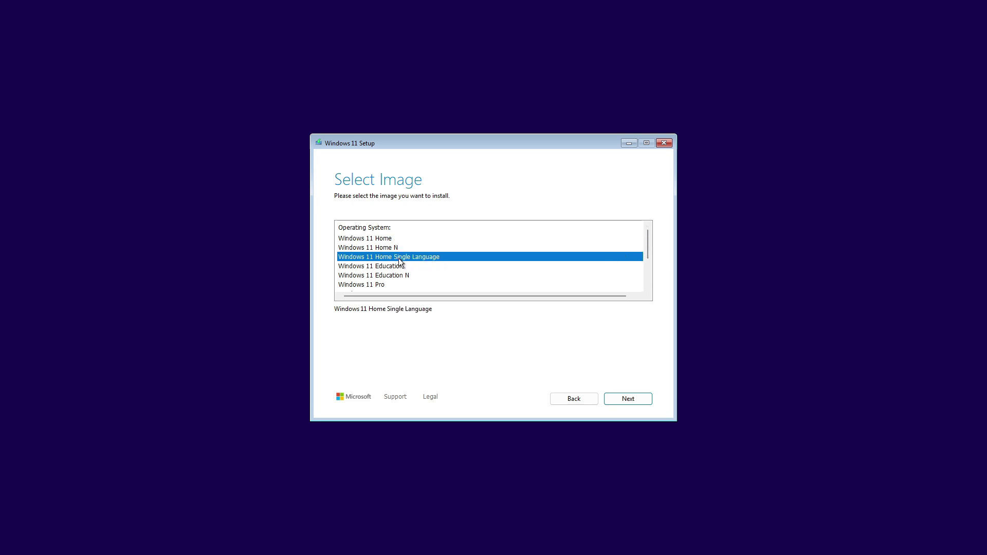
pyautogui.click(386, 285)
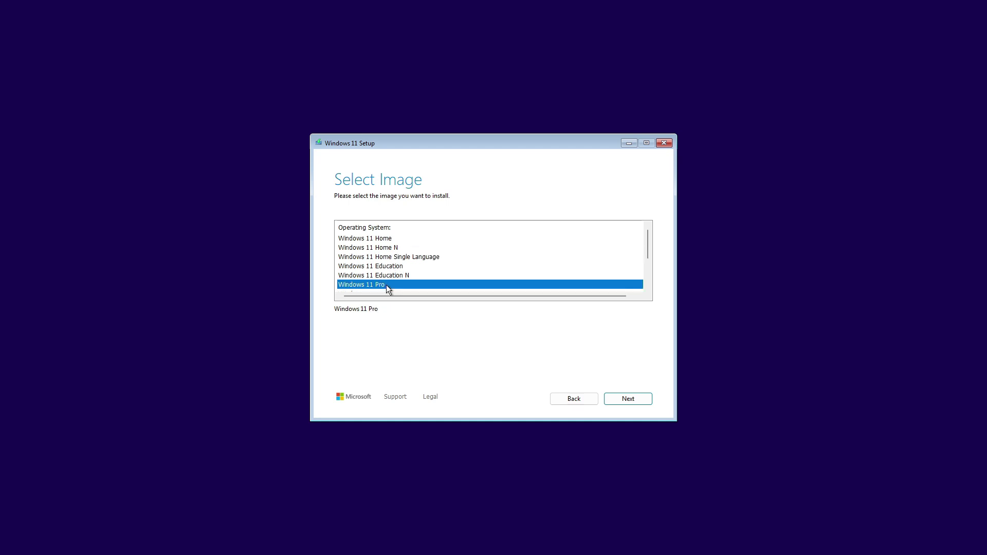
pyautogui.click(422, 258)
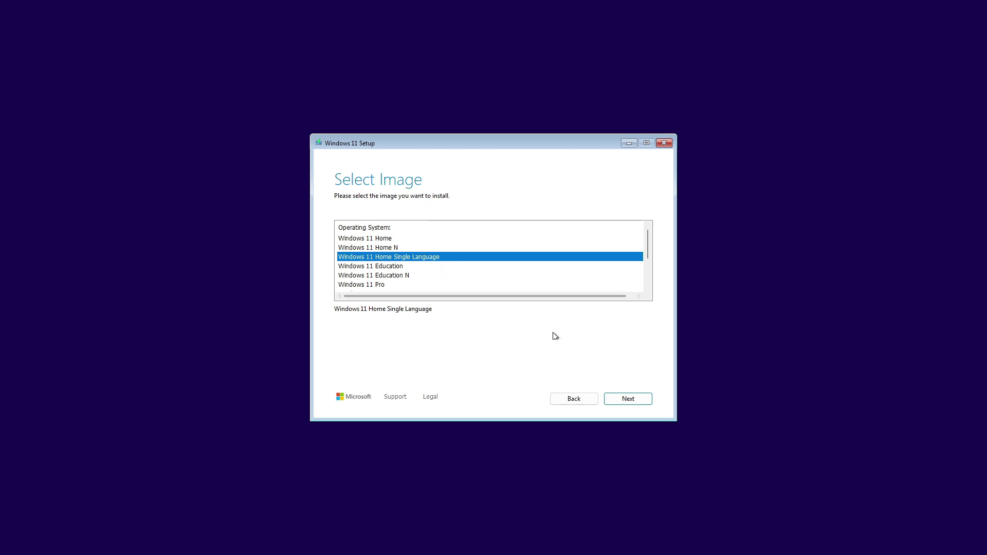
pyautogui.click(615, 400)
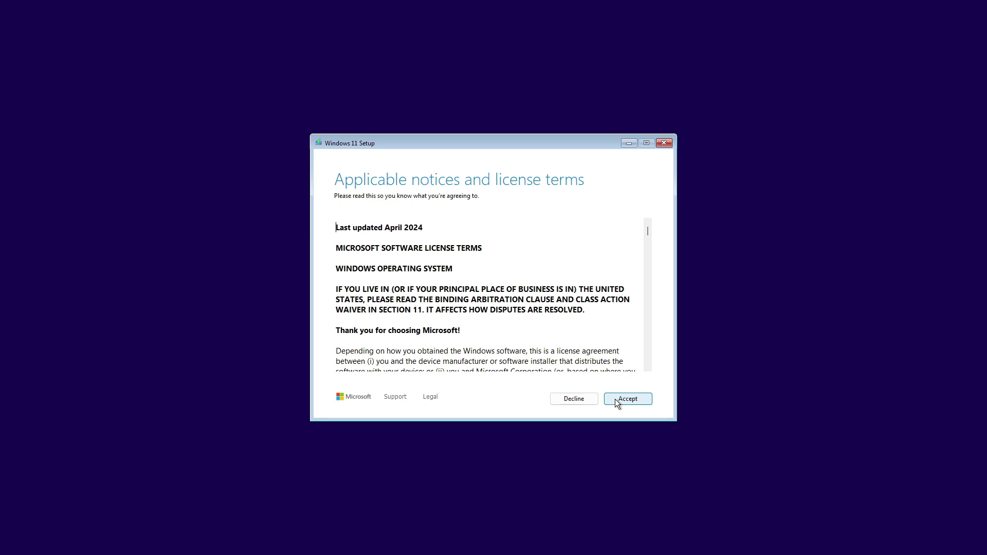
pyautogui.click(615, 400)
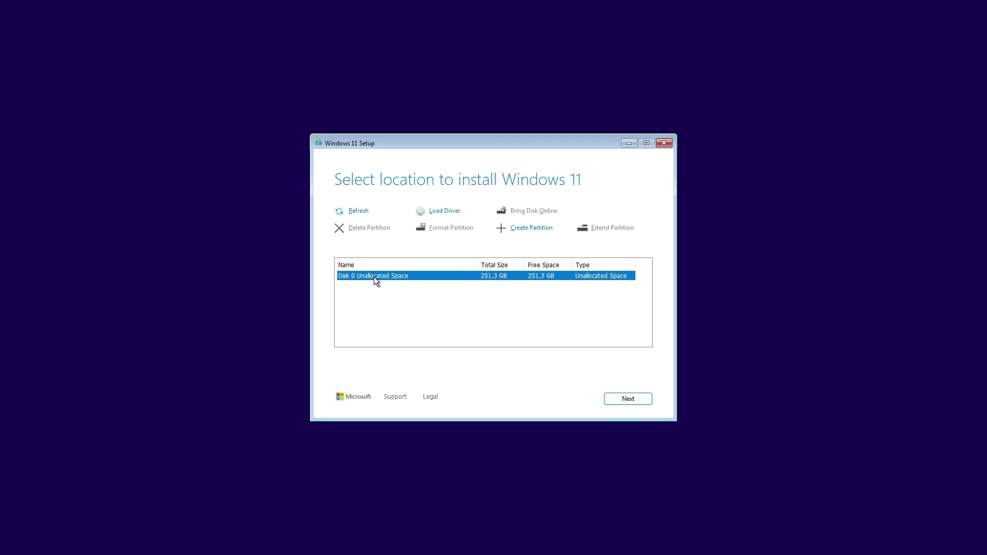
# Create a 120000 MB partition in the unallocated space and inspect the resulting partitions
pyautogui.click(544, 228)
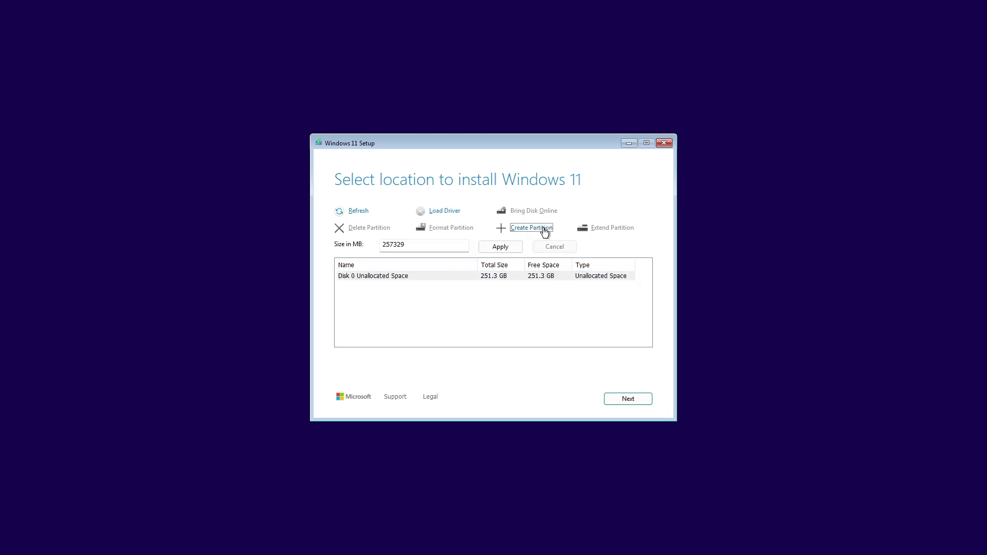
pyautogui.moveTo(464, 244); pyautogui.dragTo(383, 244)
pyautogui.write('12')
pyautogui.write('0000')
pyautogui.click(489, 248)
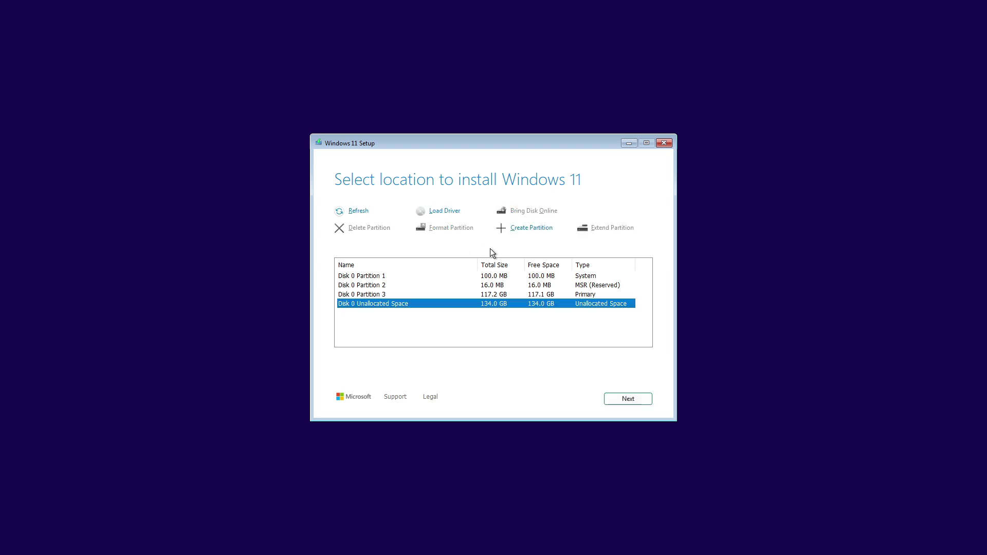
pyautogui.click(381, 295)
pyautogui.click(384, 276)
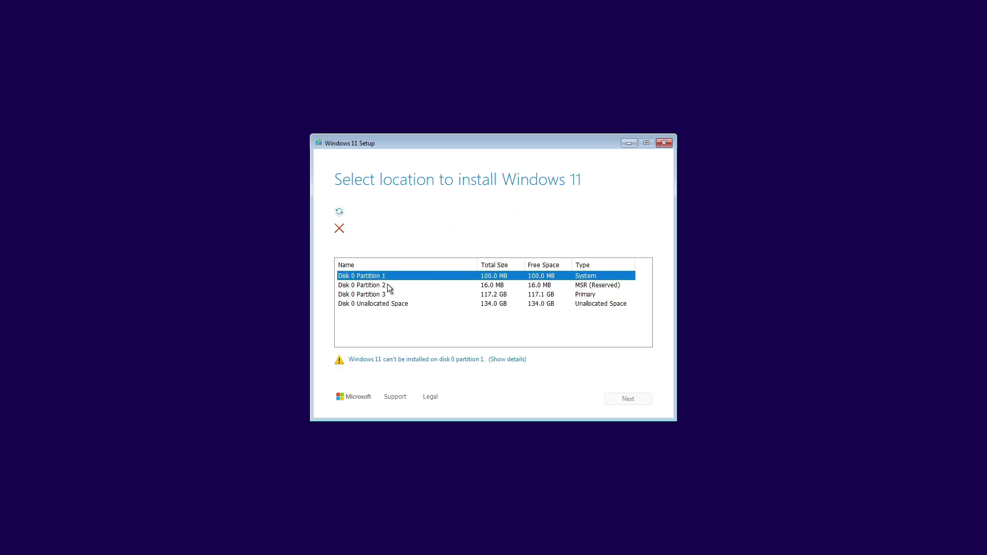
# Create Partition 4 from the leftover space, then delete it
pyautogui.click(394, 305)
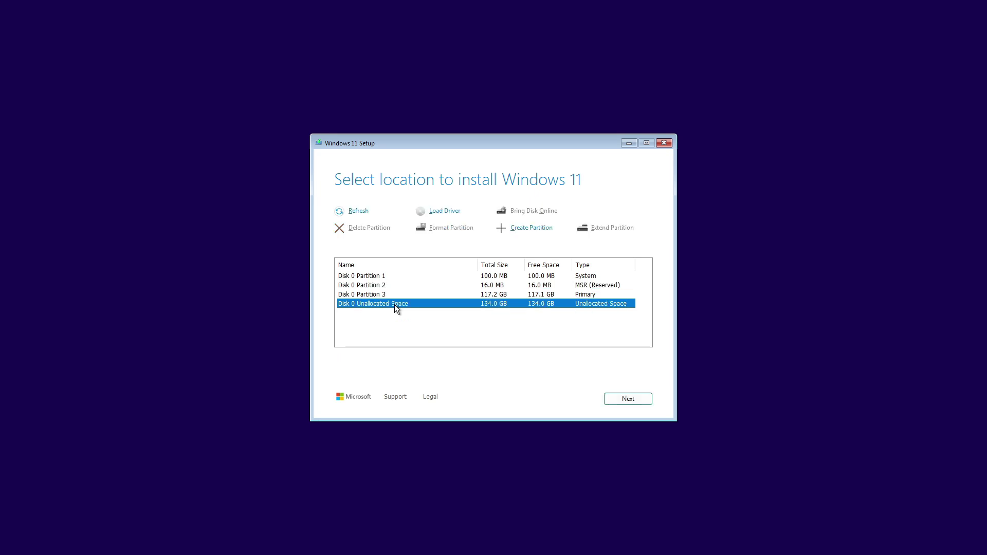
pyautogui.click(512, 229)
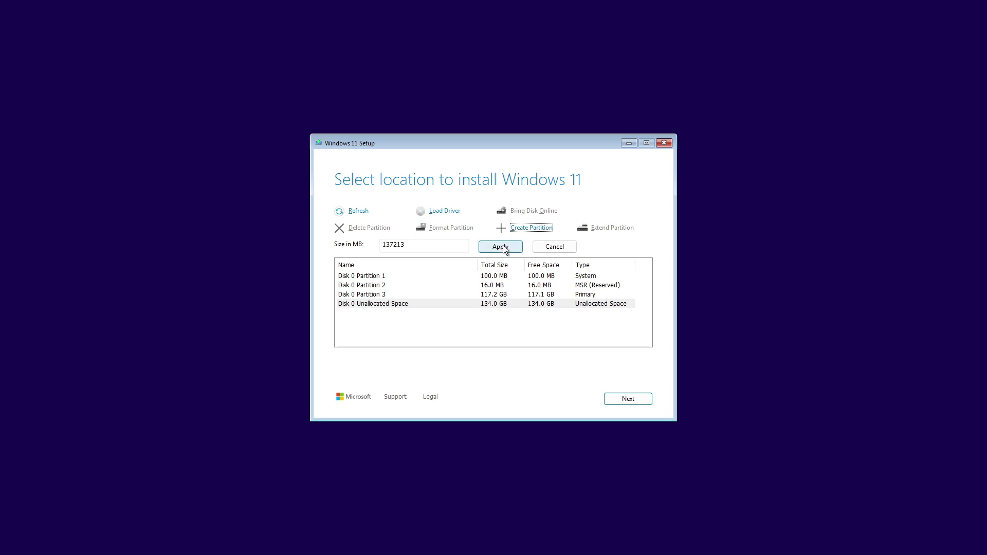
pyautogui.click(503, 246)
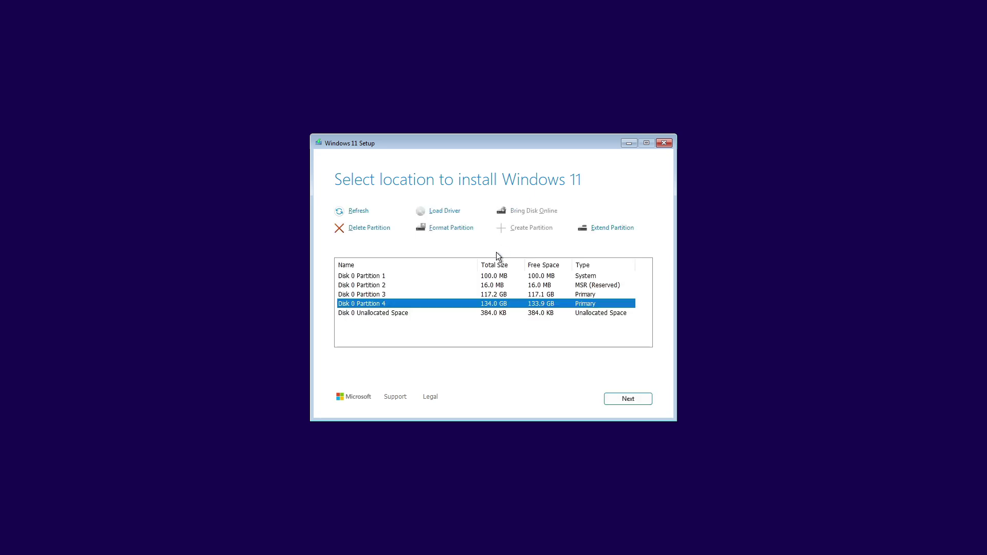
pyautogui.click(390, 294)
pyautogui.click(357, 304)
pyautogui.click(370, 229)
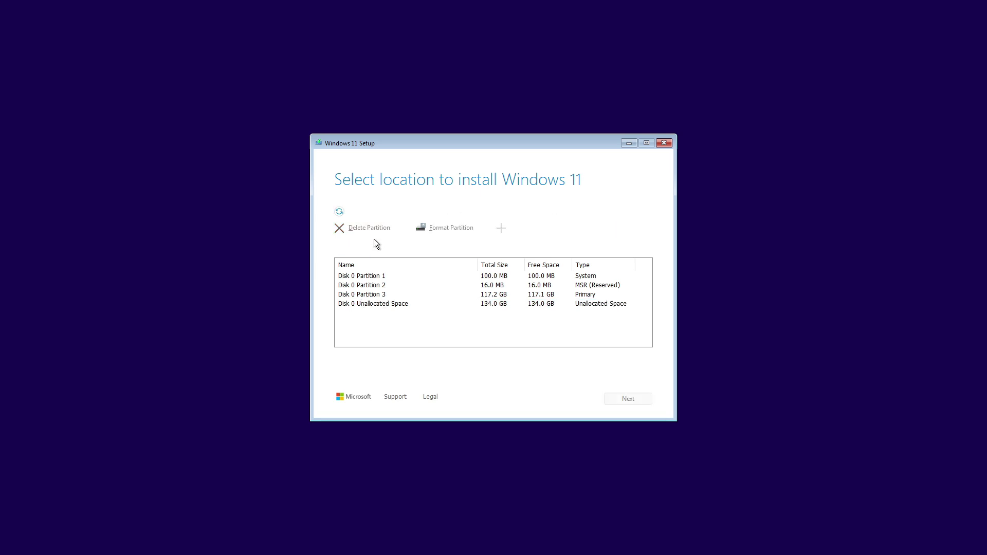
# Delete Partitions 3, 2 and 1, then install Windows 11 on the unallocated Disk 0
pyautogui.click(372, 294)
pyautogui.click(363, 231)
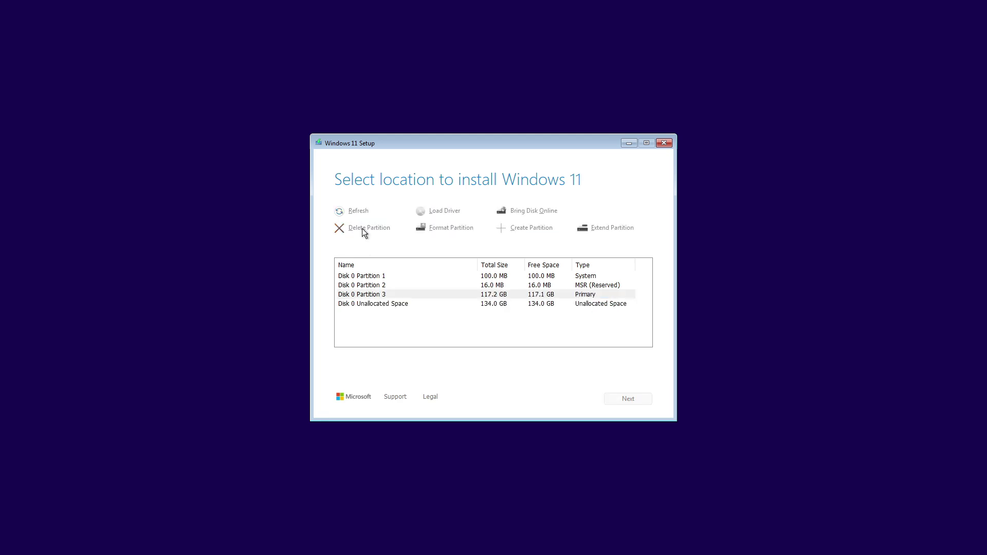
pyautogui.press('Up')
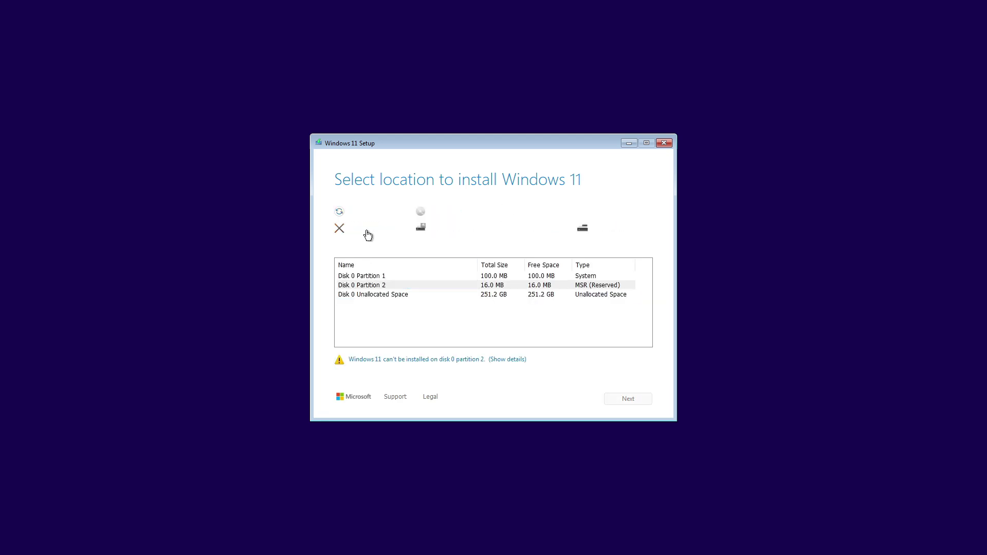
pyautogui.click(367, 231)
pyautogui.click(371, 274)
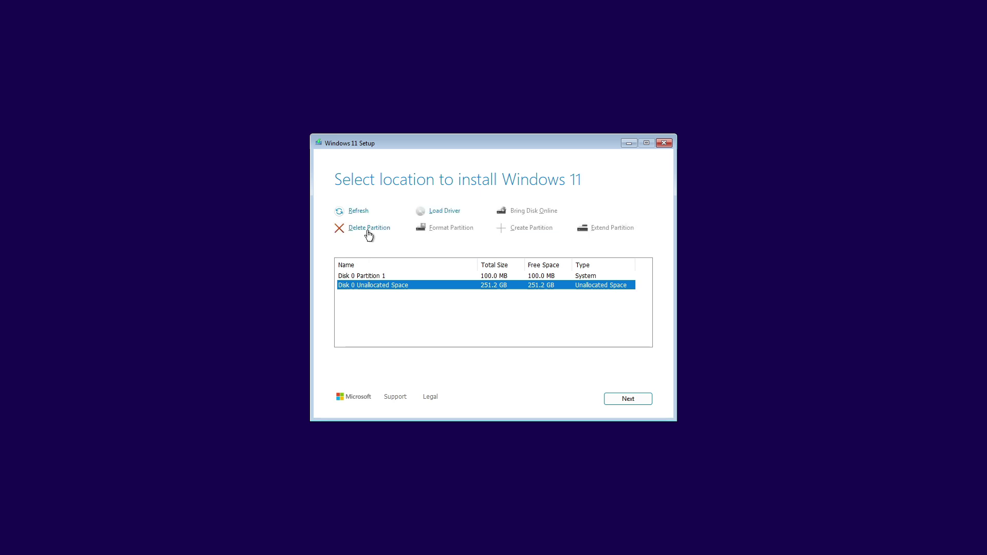
pyautogui.click(367, 229)
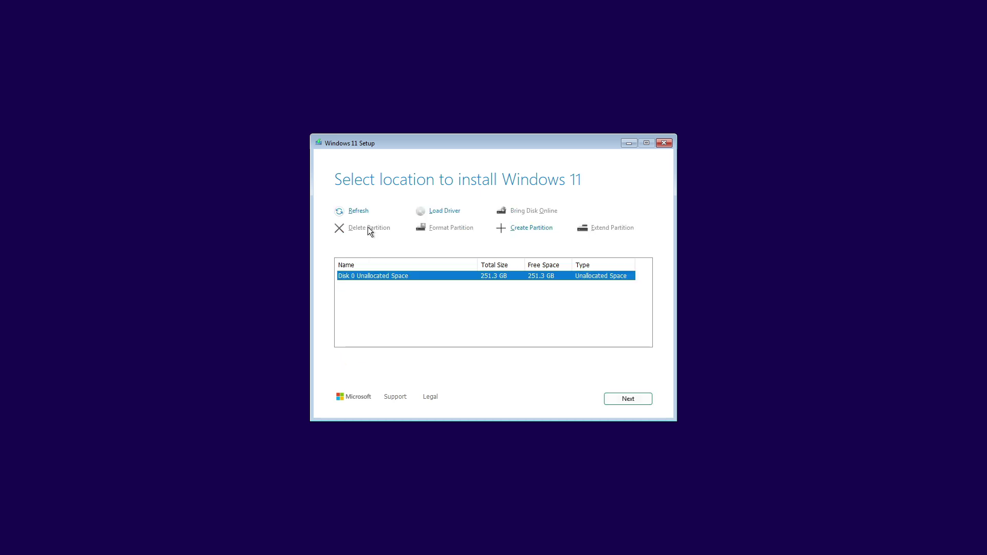
pyautogui.click(640, 403)
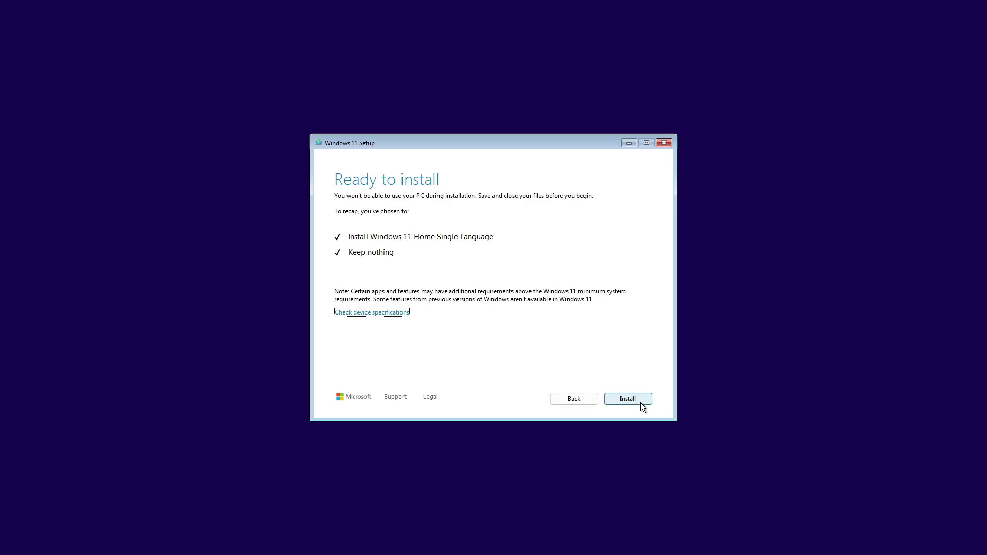
pyautogui.click(640, 403)
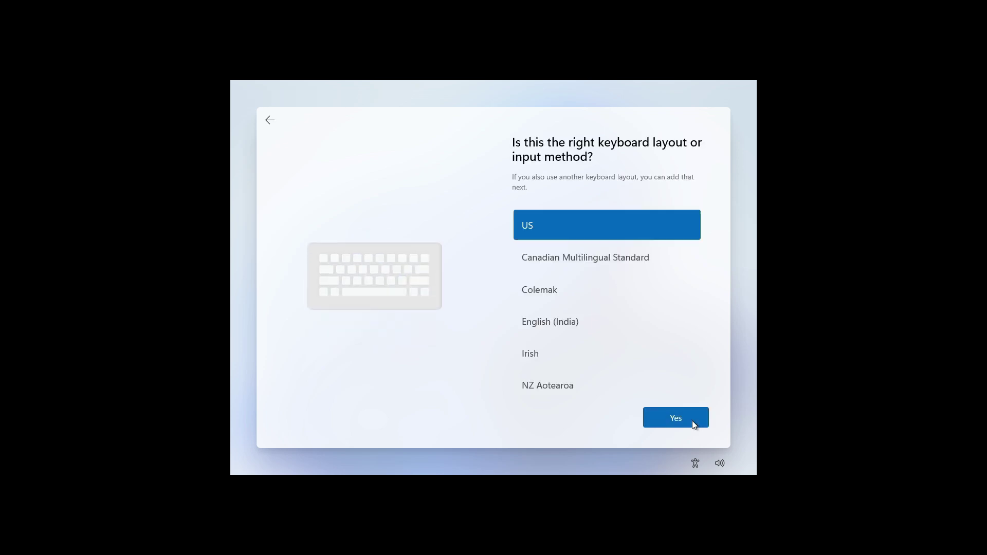
# Keep the US keyboard layout and back out of adding a second layout
pyautogui.click(693, 421)
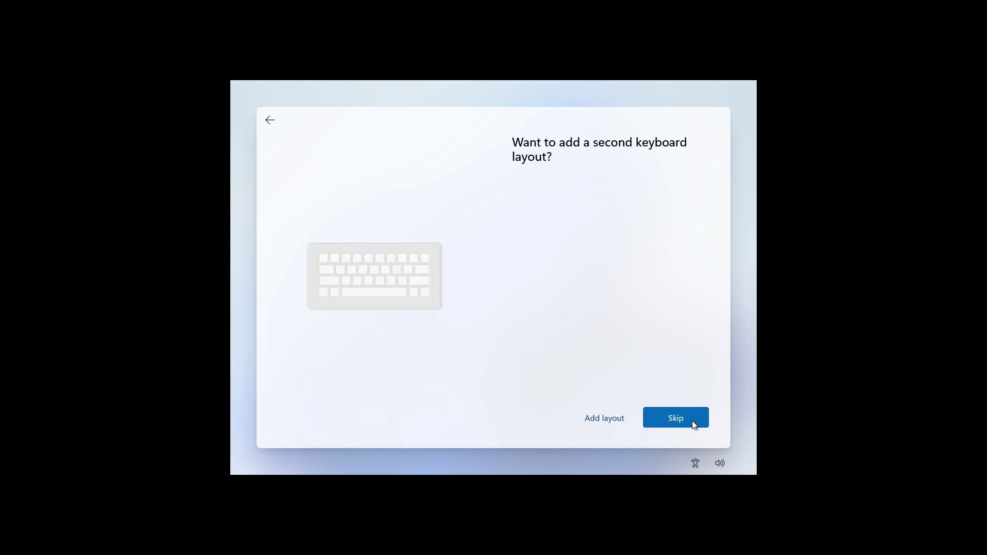
pyautogui.click(603, 418)
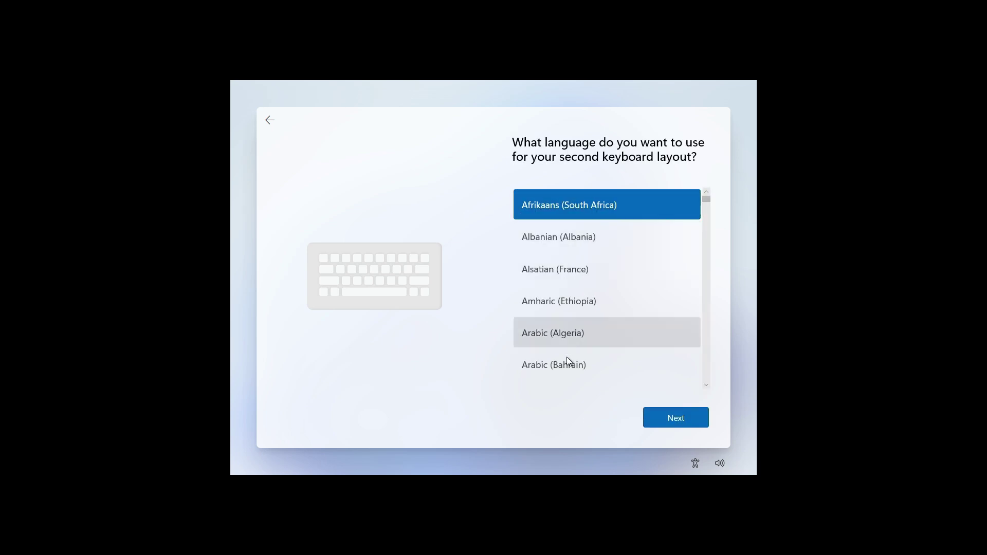
pyautogui.click(270, 120)
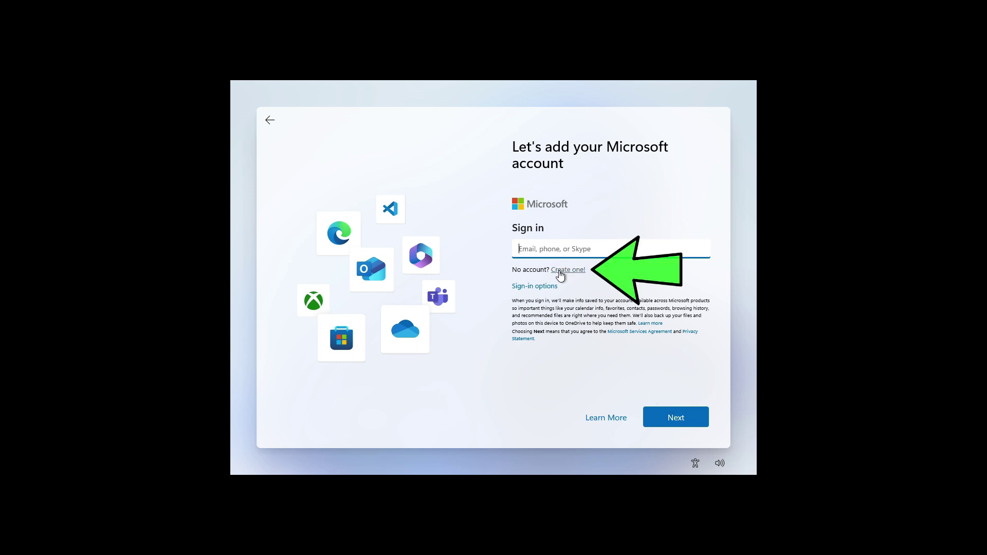
# Sign up for a new outlook.com email address and give the account a password
pyautogui.click(560, 270)
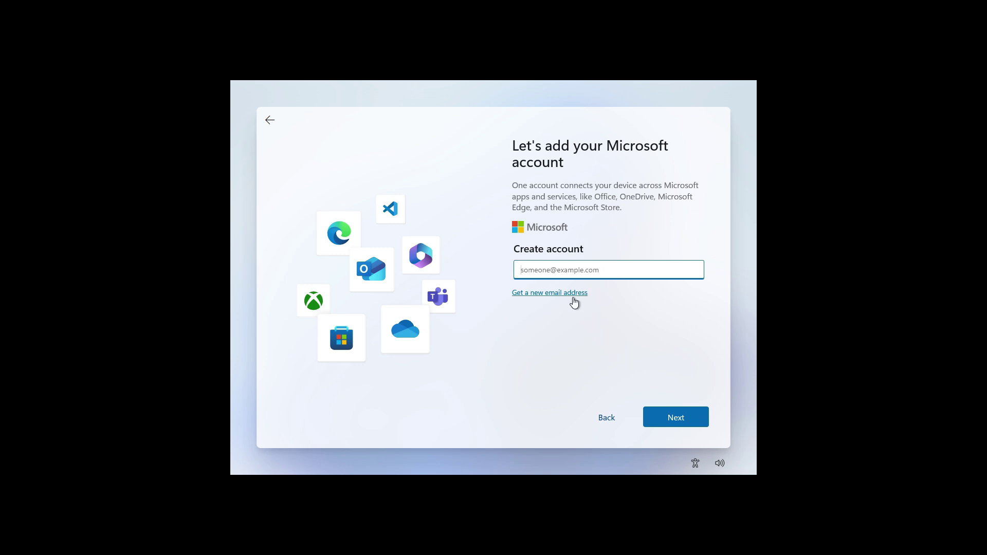
pyautogui.click(570, 293)
pyautogui.click(662, 417)
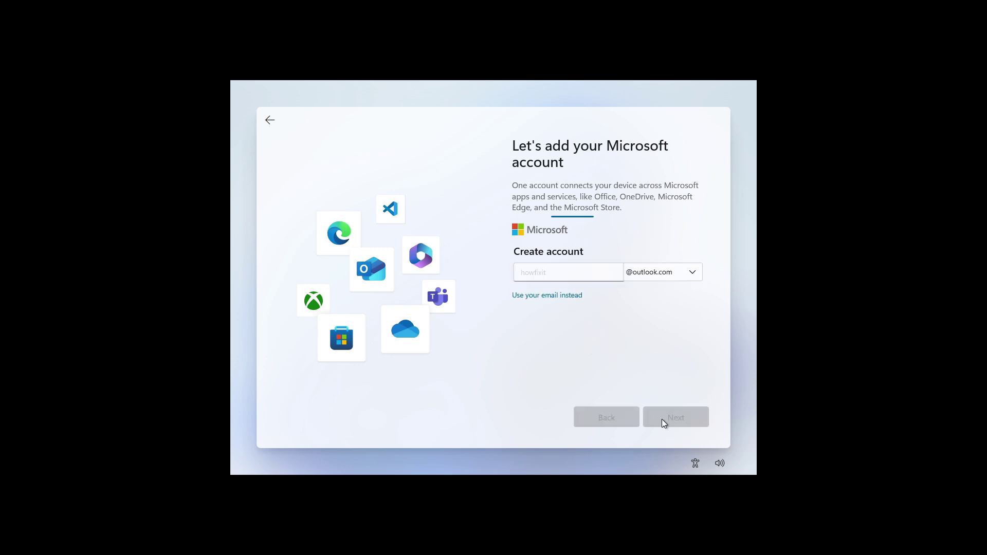
pyautogui.write('h')
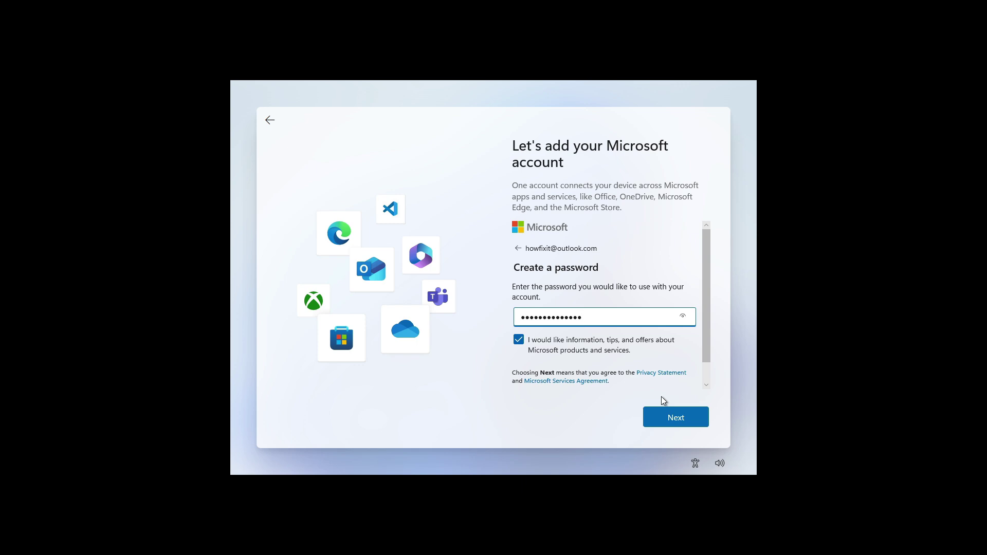
pyautogui.click(660, 417)
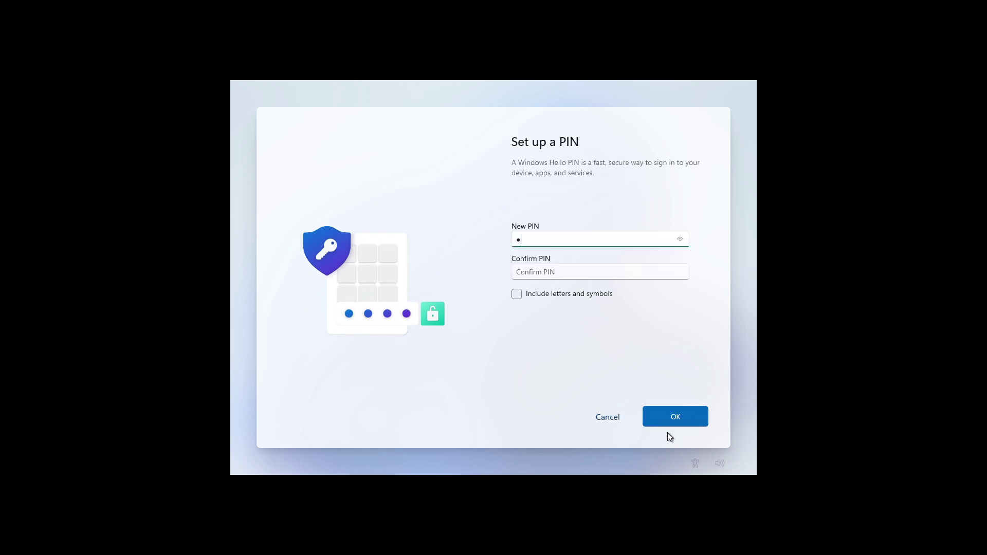
# Confirm the PIN and turn off Tailored experiences, Inking & typing, Find my device and Location
pyautogui.press('Tab')
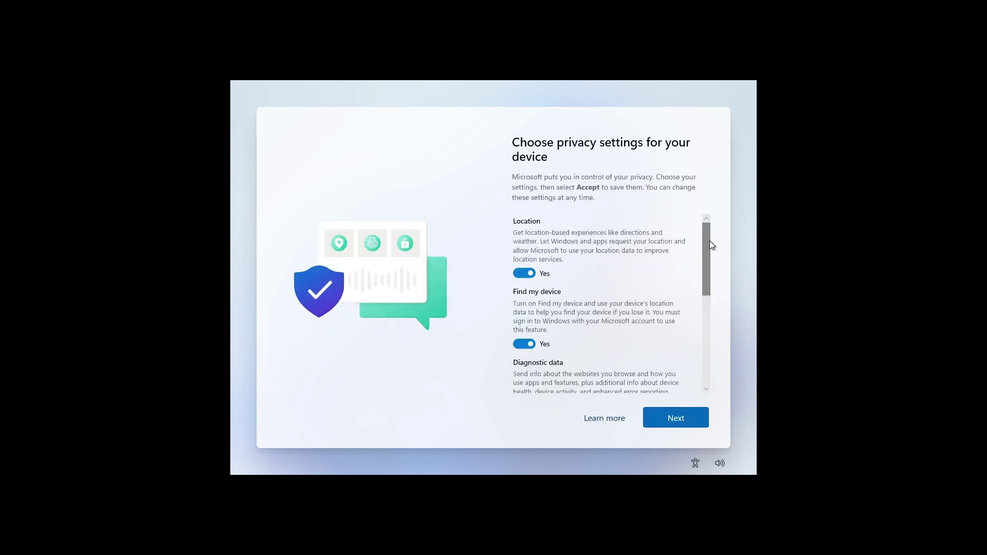
pyautogui.moveTo(710, 243); pyautogui.dragTo(714, 326)
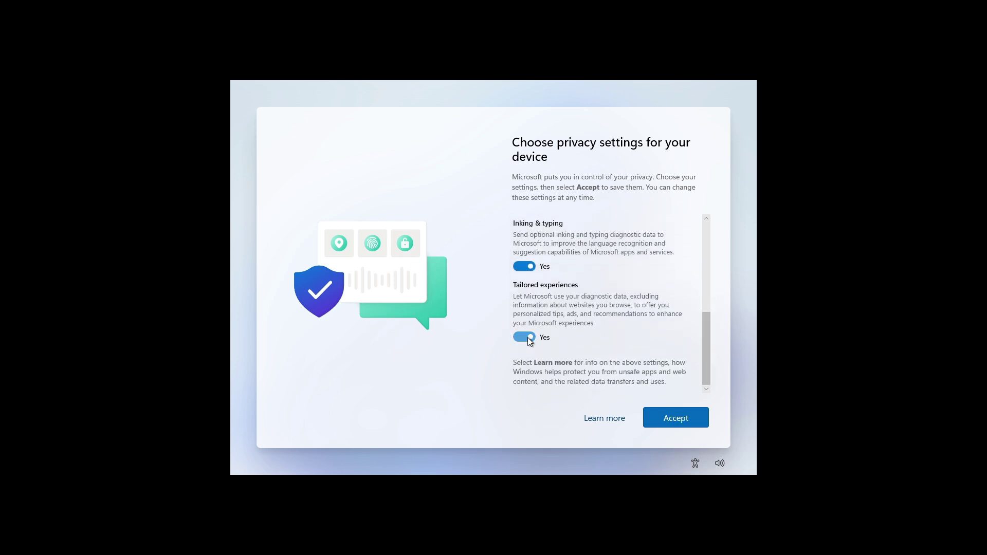
pyautogui.click(524, 338)
pyautogui.click(522, 284)
pyautogui.scroll(2, 563, 286)
pyautogui.scroll(3, 563, 314)
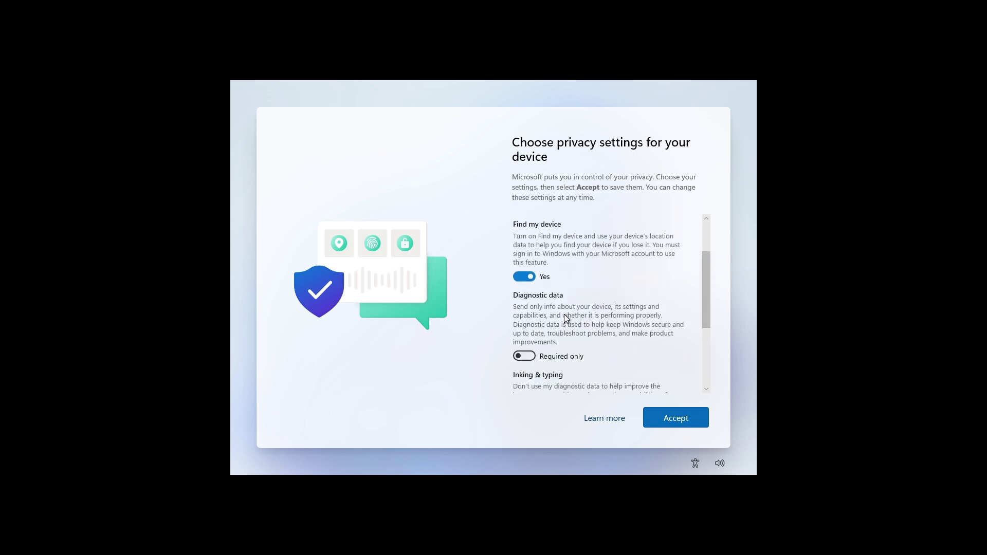
pyautogui.click(525, 278)
pyautogui.scroll(2, 560, 308)
pyautogui.click(527, 275)
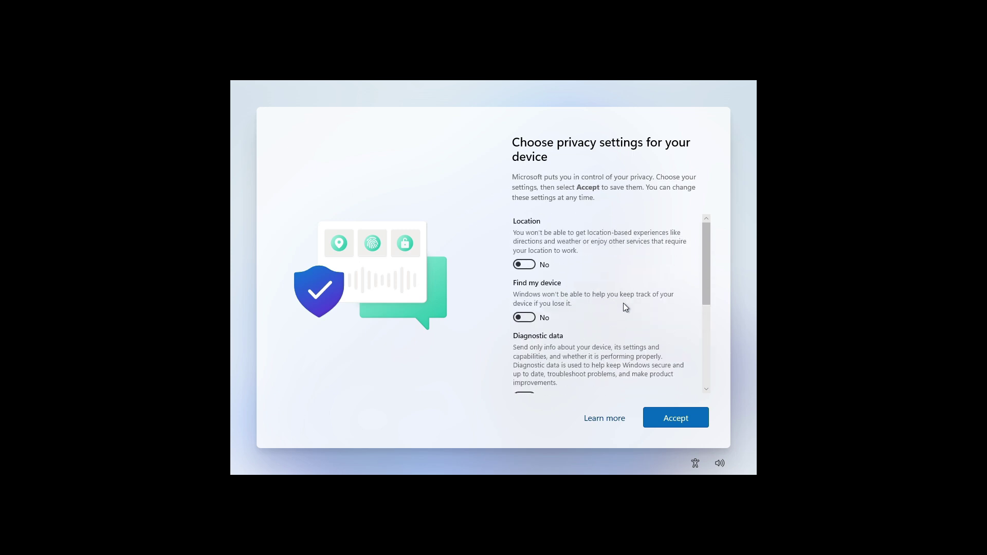
pyautogui.click(674, 422)
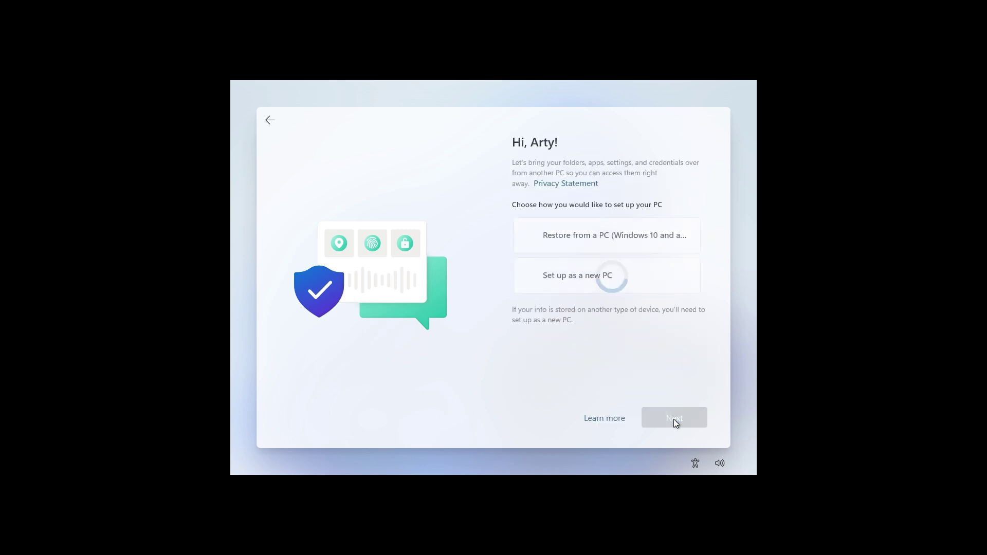
# Set up as a new PC, skip the Edge data import, and decline Microsoft 365 Family and Basic
pyautogui.click(644, 279)
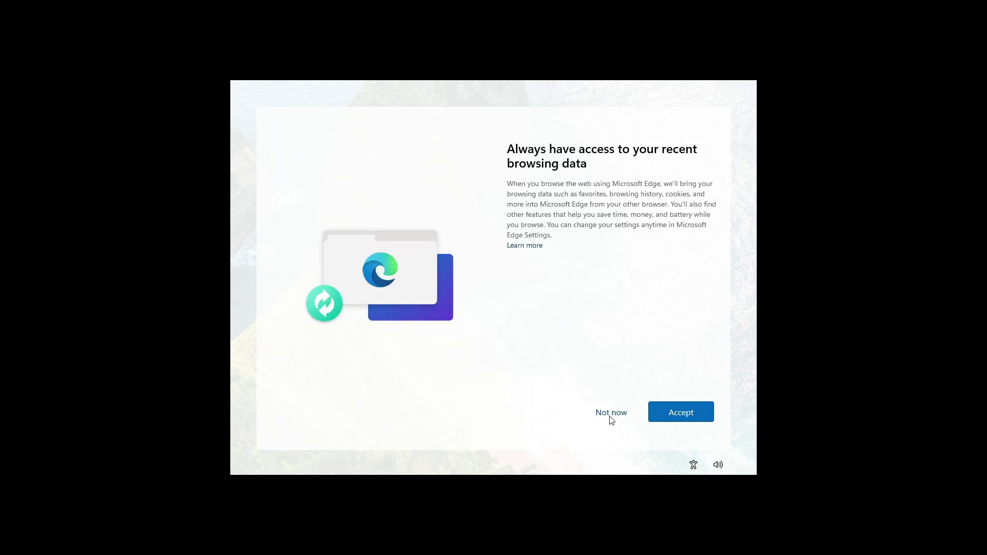
pyautogui.click(611, 416)
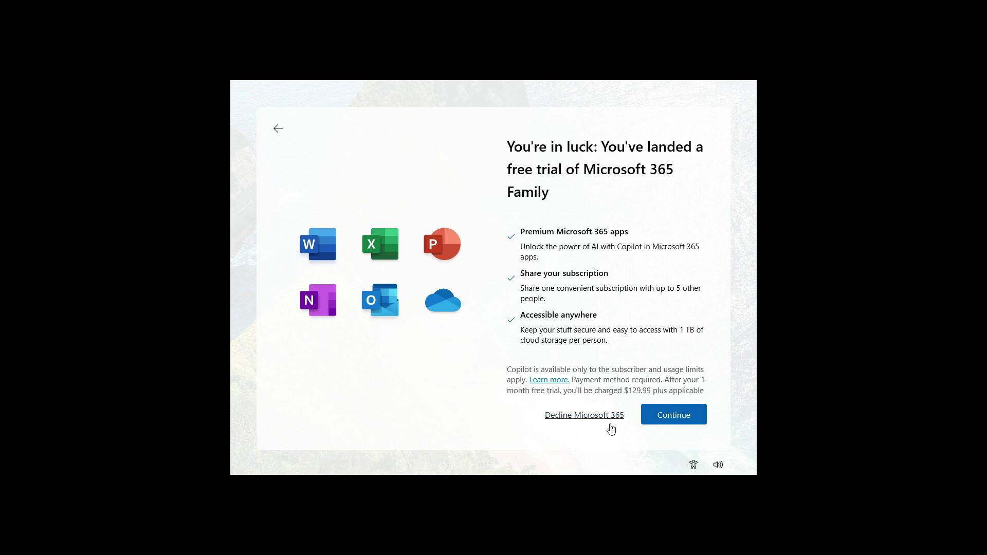
pyautogui.click(596, 416)
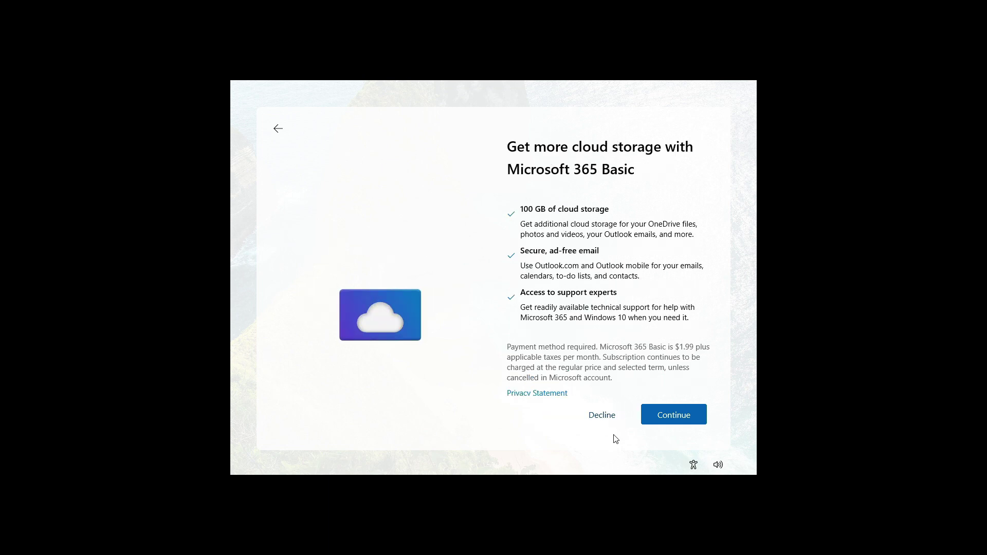
pyautogui.click(608, 431)
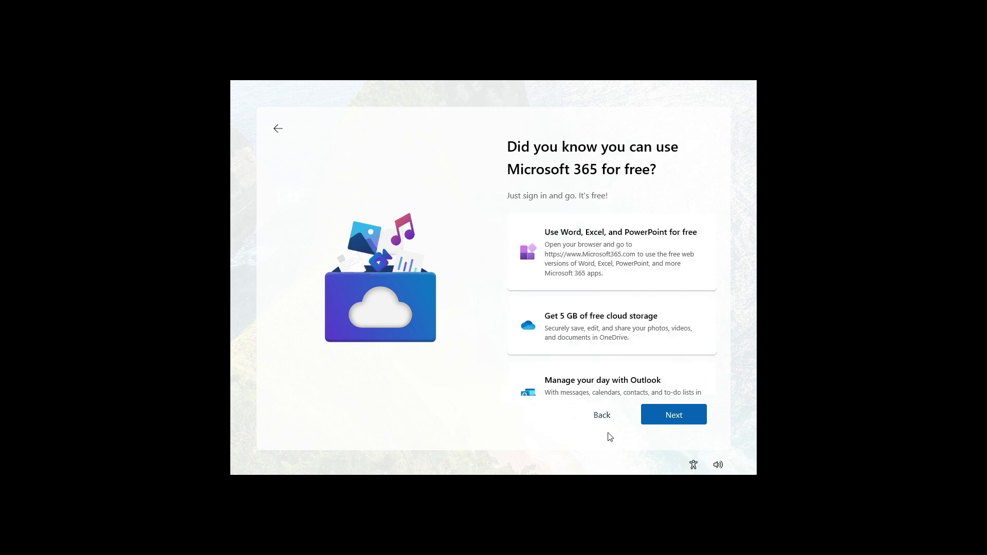
pyautogui.scroll(-1, 633, 375)
pyautogui.scroll(-1, 633, 374)
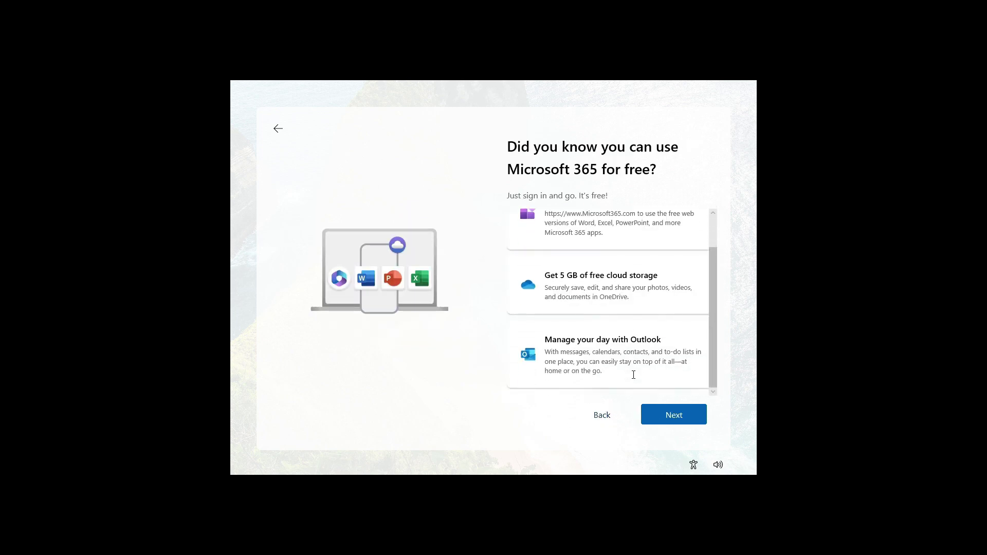
pyautogui.scroll(3, 633, 375)
pyautogui.click(654, 422)
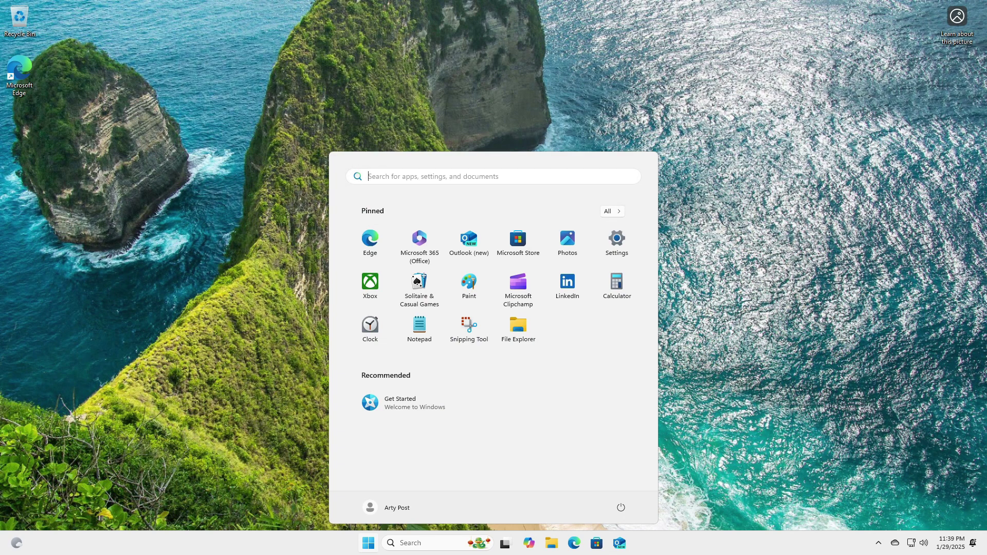
# View Windows activation in Settings, cancel the product key prompt, and close Settings
pyautogui.click(625, 242)
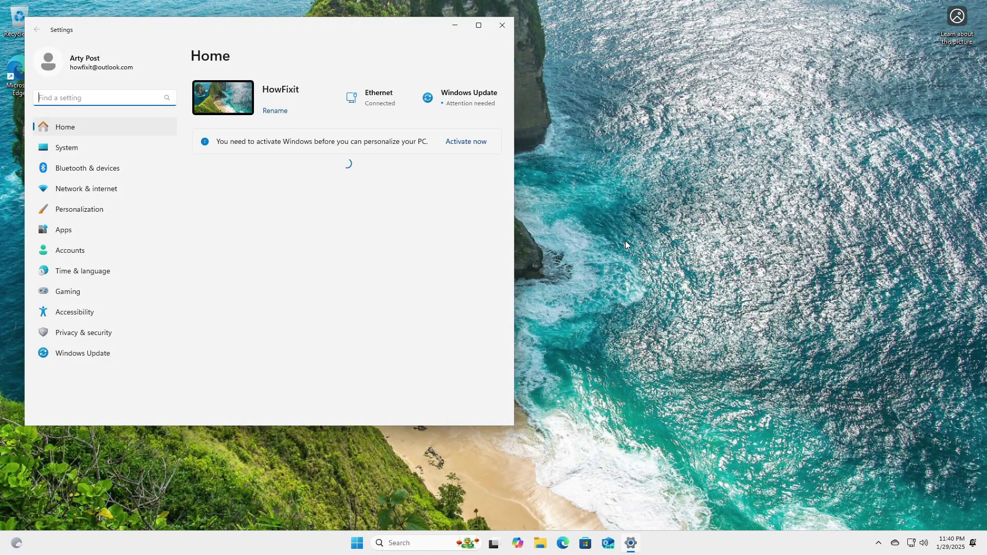
pyautogui.click(466, 142)
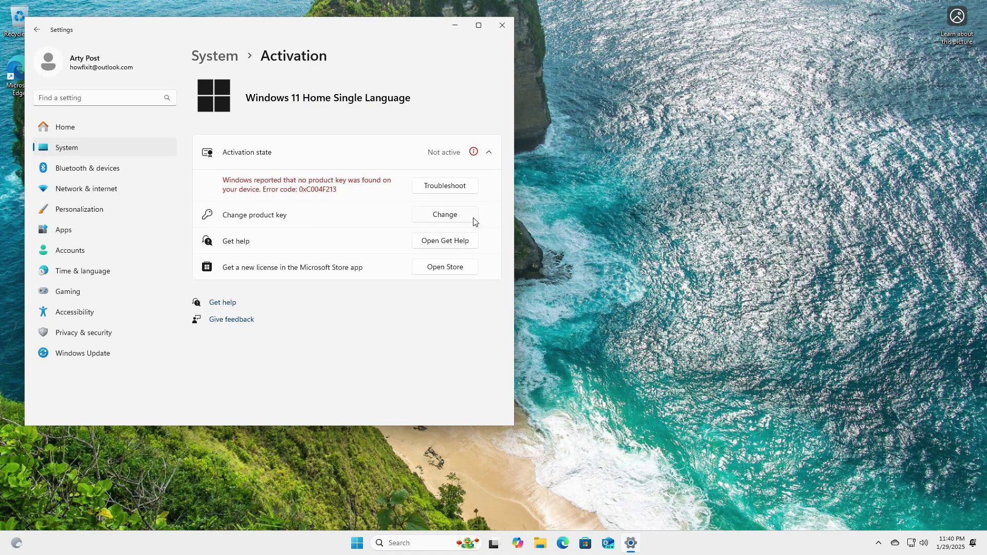
pyautogui.click(472, 219)
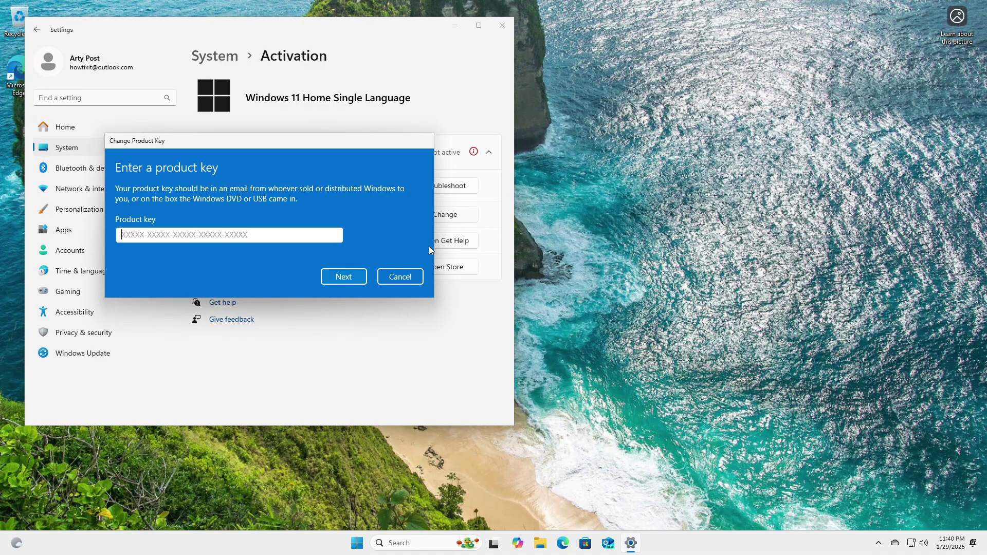
pyautogui.click(400, 276)
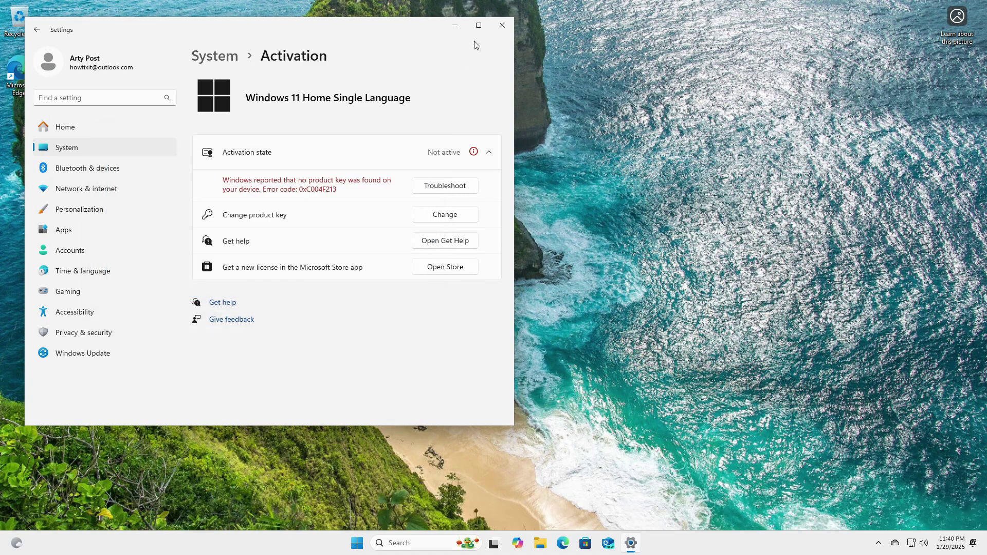
pyautogui.click(503, 29)
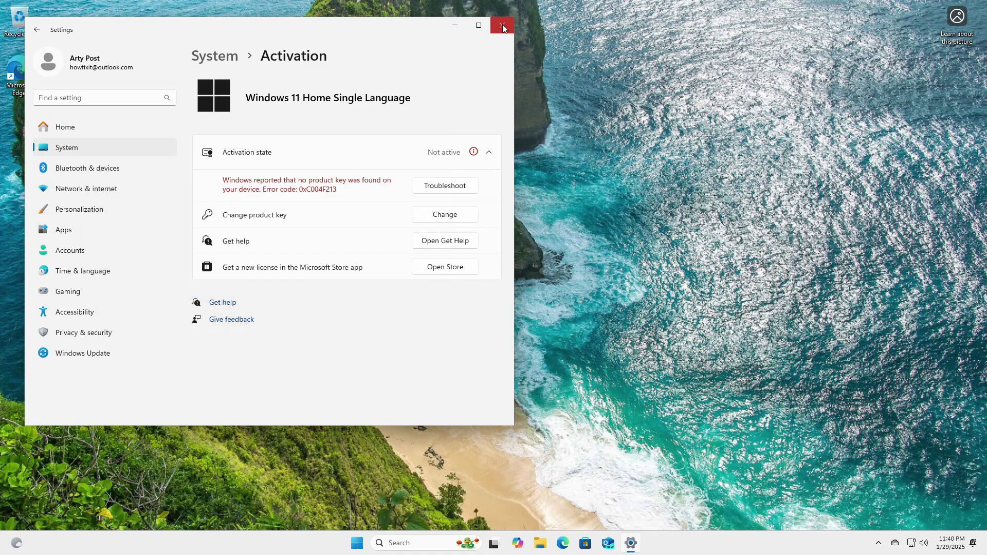